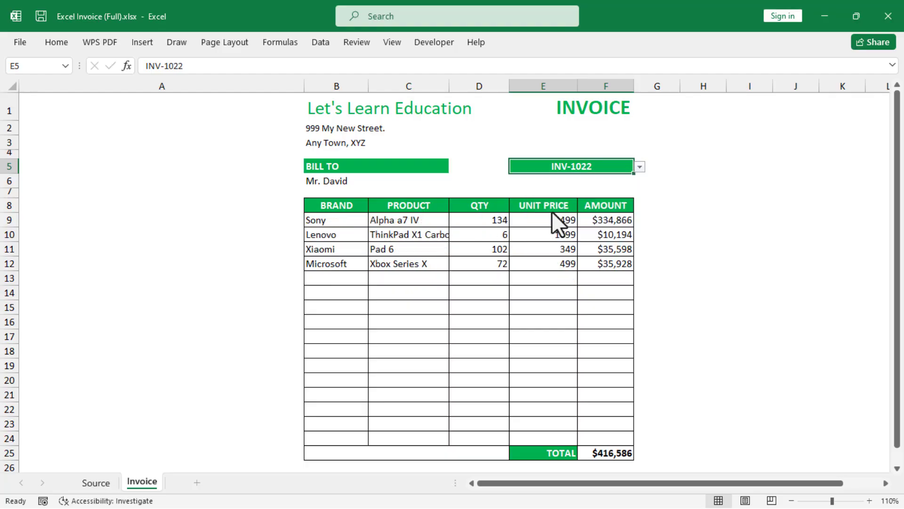
Preview the finished invoice by choosing invoice numbers INV-1002, INV-1019 and INV-1013 in turn in cell E5
left_click(640, 167)
left_click(567, 226)
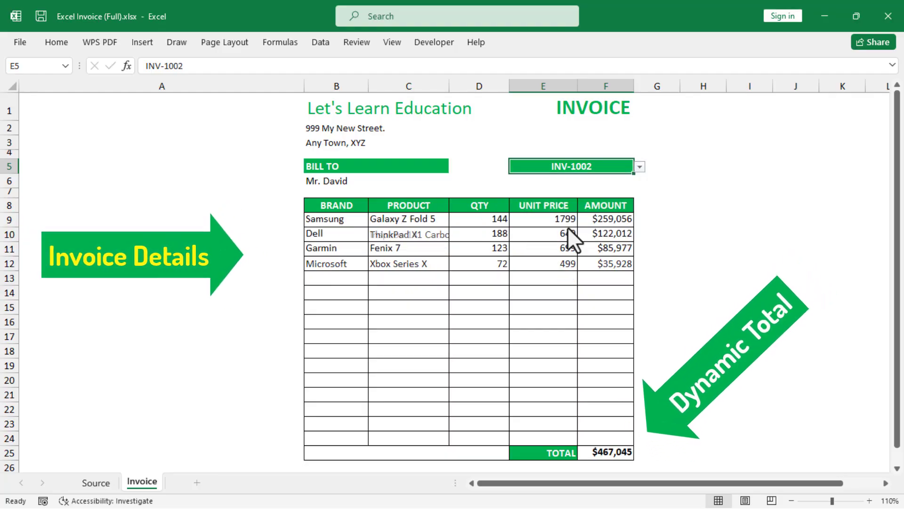
left_click(640, 167)
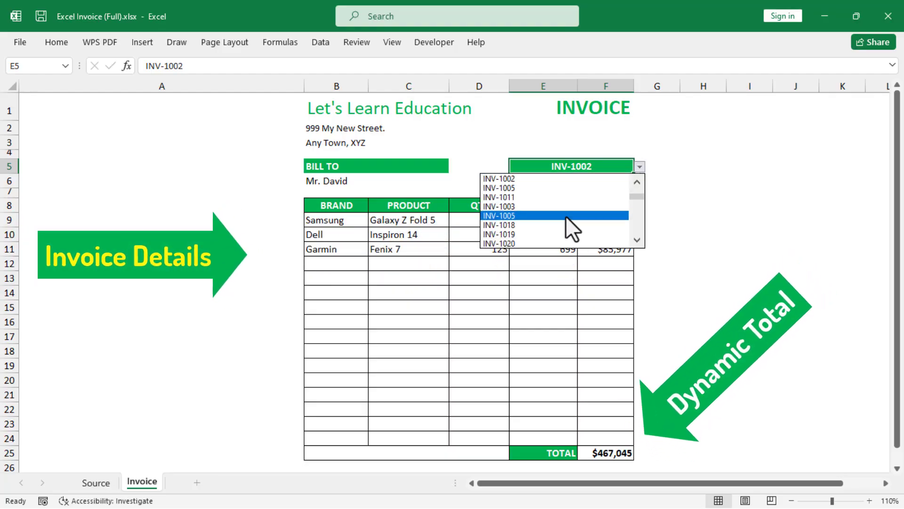
left_click(545, 234)
left_click(640, 167)
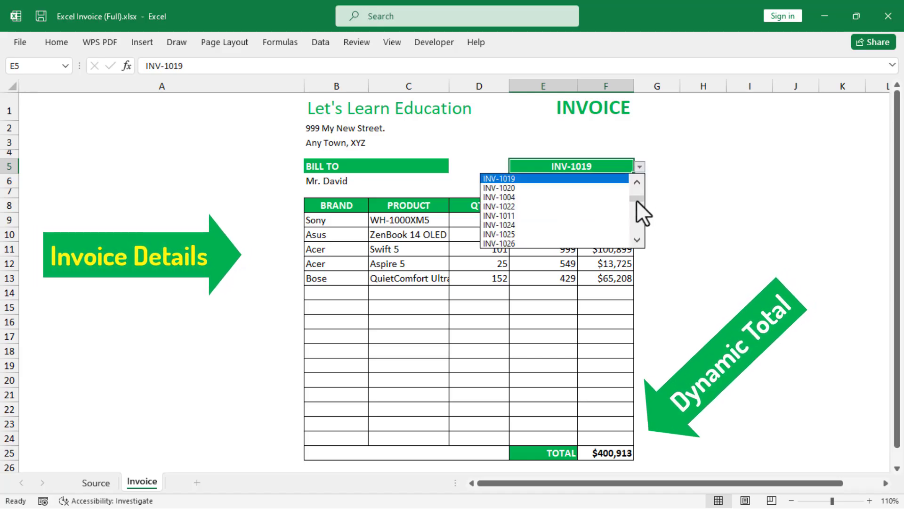
left_click_drag(633, 200, 633, 237)
left_click(542, 225)
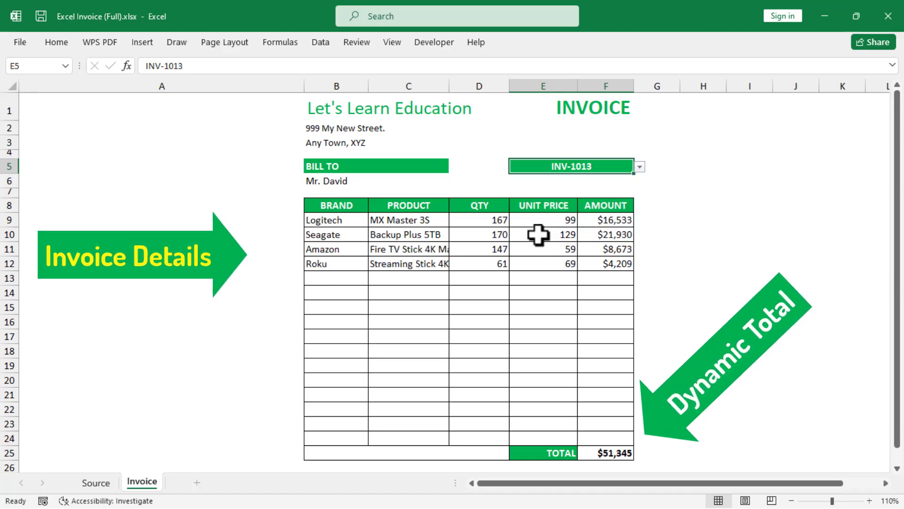
left_click(639, 167)
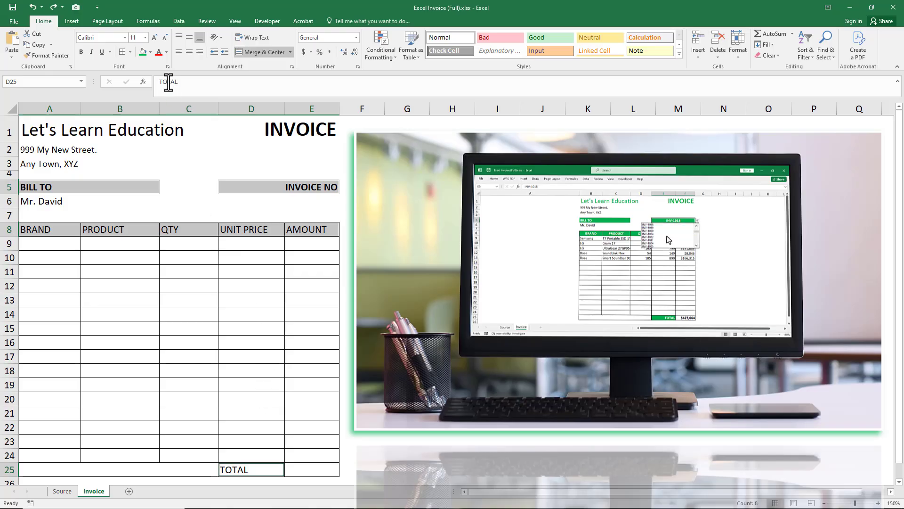
left_click(150, 52)
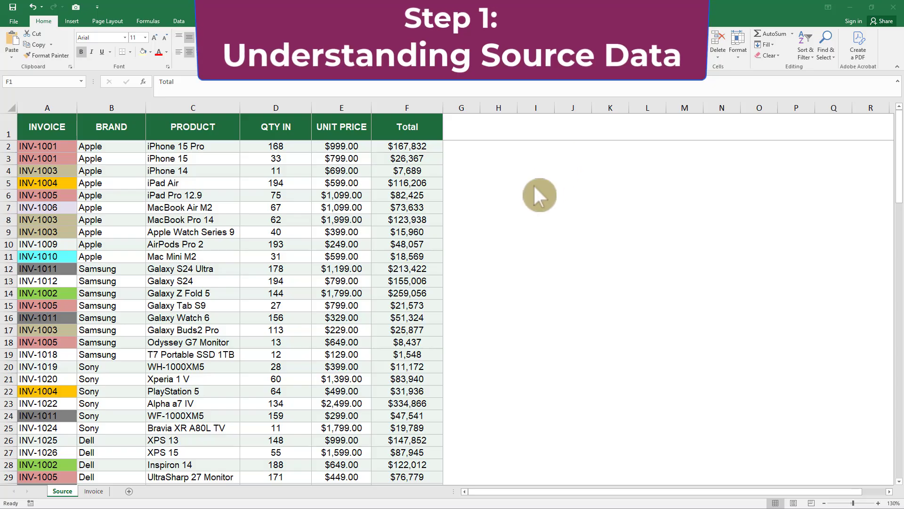
Examine the Source sheet's rows and its column headers for invoice, brand, product, quantity, unit price and total
left_click(99, 172)
left_click(100, 173)
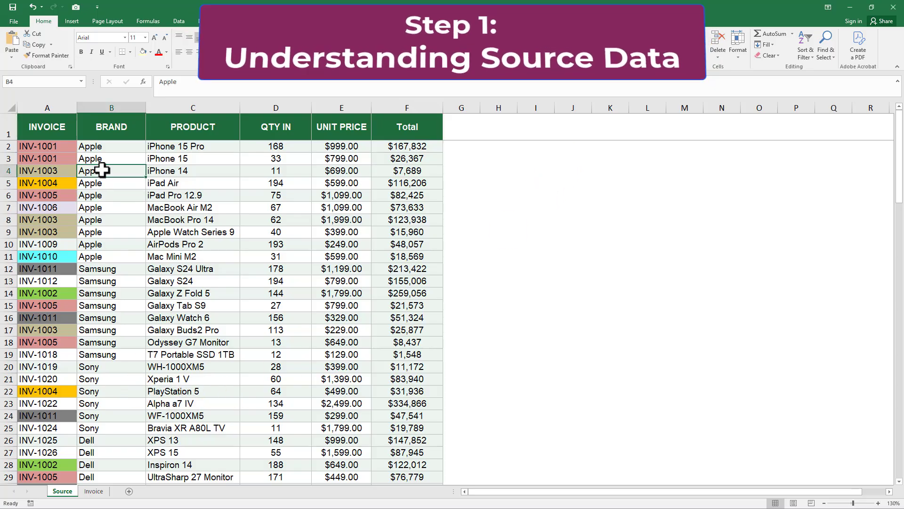
scroll(176, 240, "down", 8)
scroll(177, 283, "down", 17)
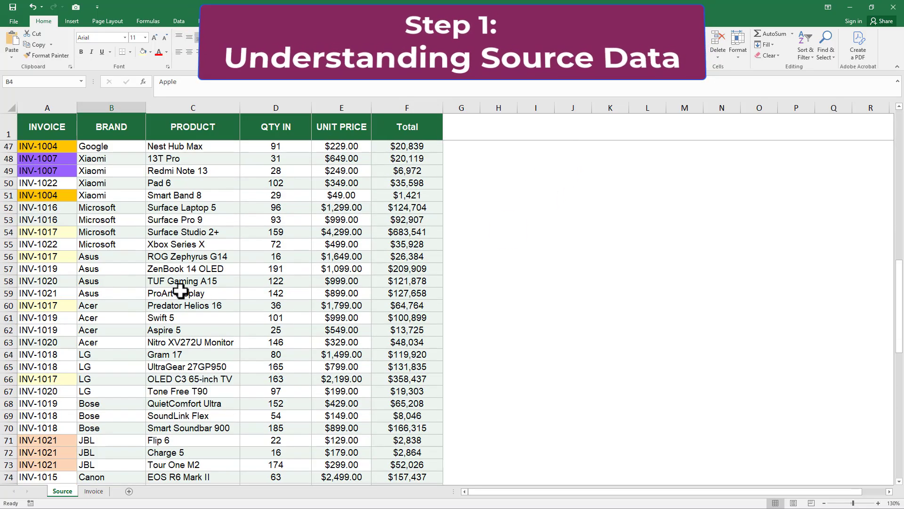
scroll(180, 293, "up", 20)
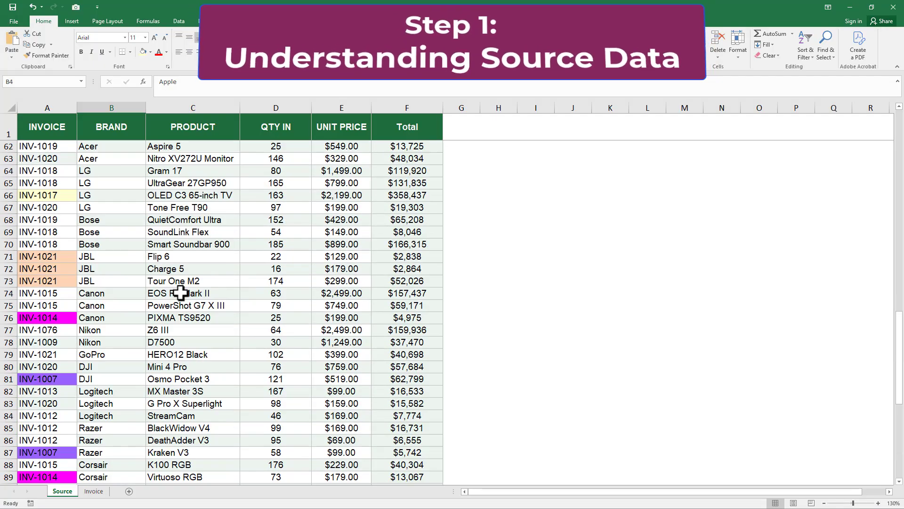
scroll(181, 293, "up", 3)
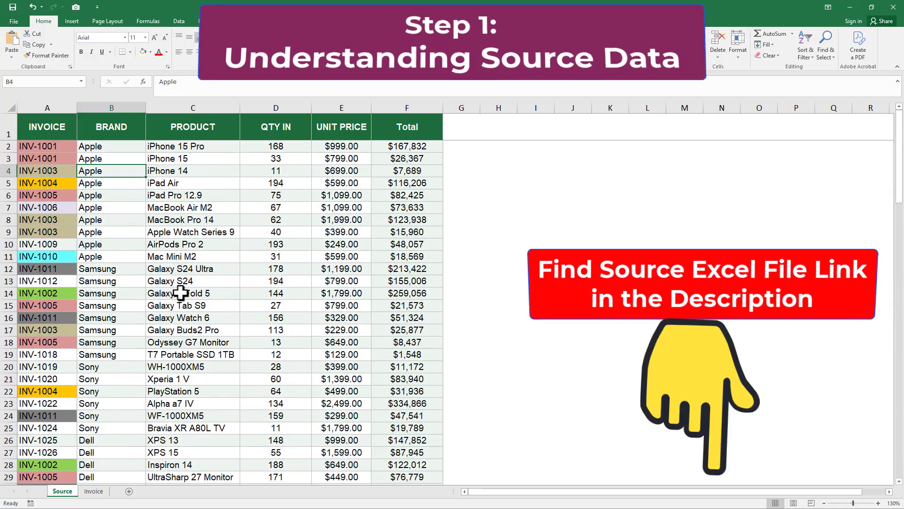
left_click(60, 125)
left_click(102, 126)
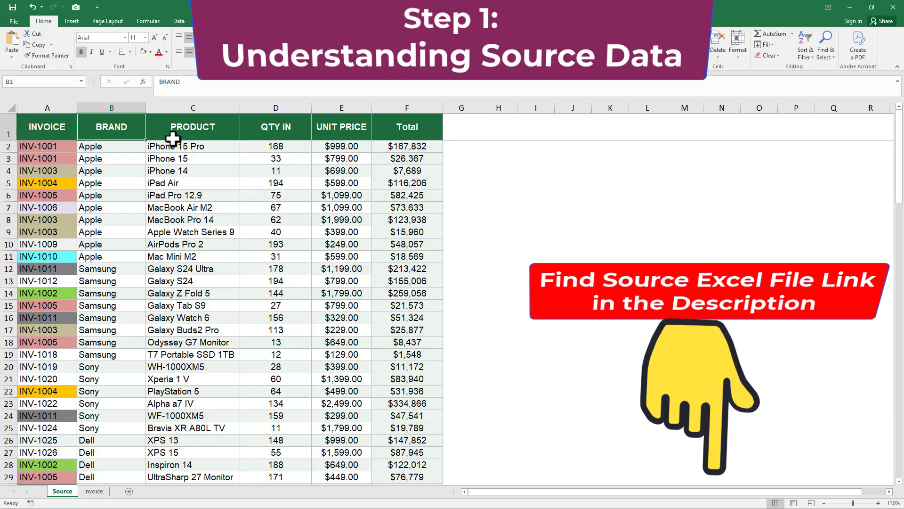
left_click(226, 127)
left_click(301, 135)
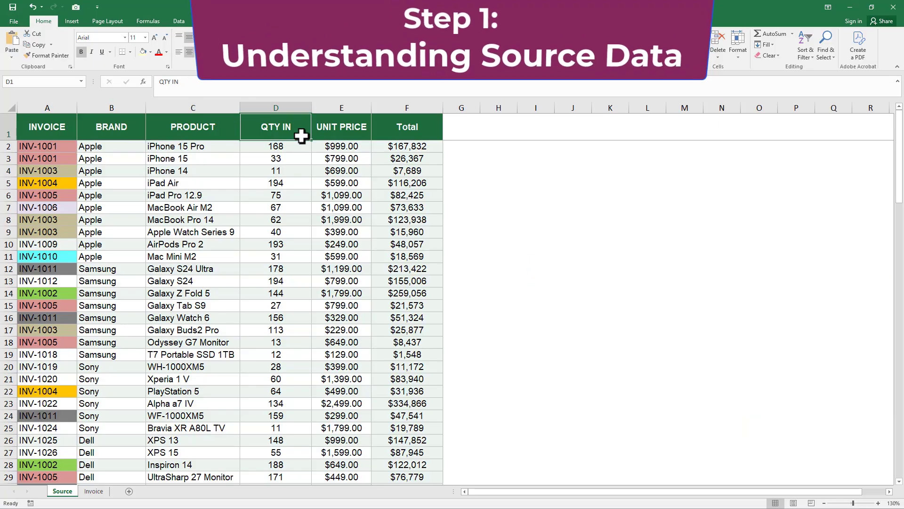
left_click(365, 134)
left_click(431, 133)
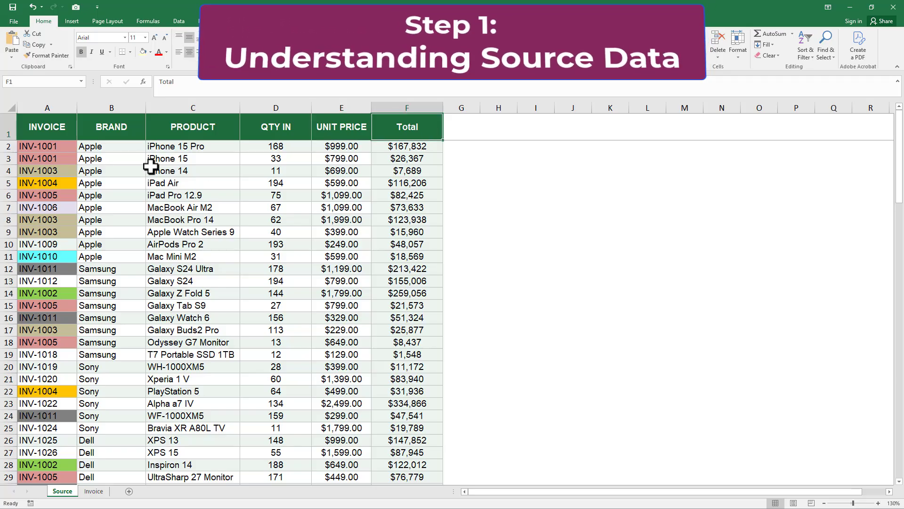
Examine the repeated invoice numbers in the Source sheet's Invoice column, such as INV-1001 and INV-1003
left_click_drag(62, 148, 63, 158)
left_click(65, 198, "ctrl")
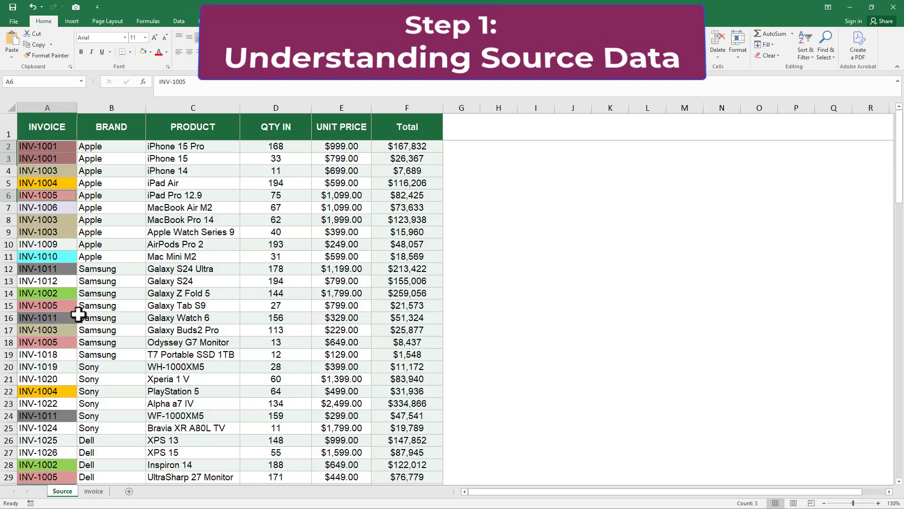
left_click_drag(67, 218, 67, 232)
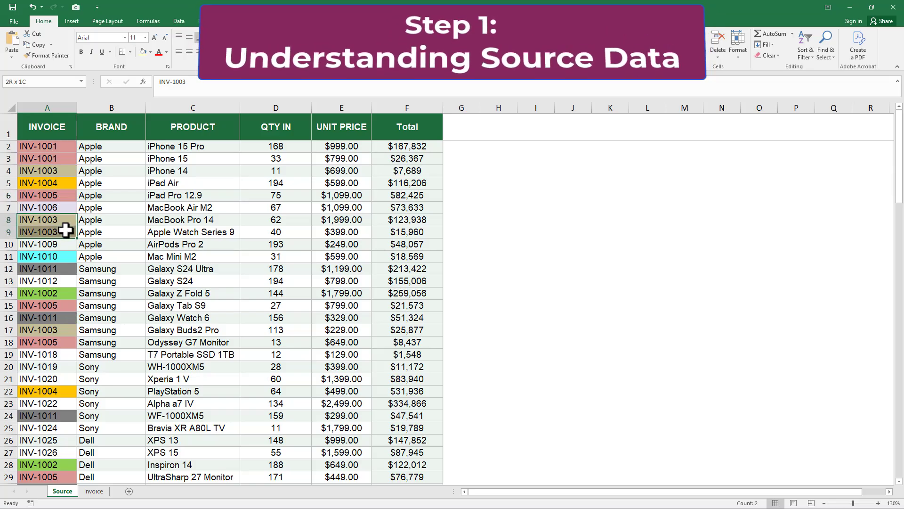
left_click(70, 170, "ctrl")
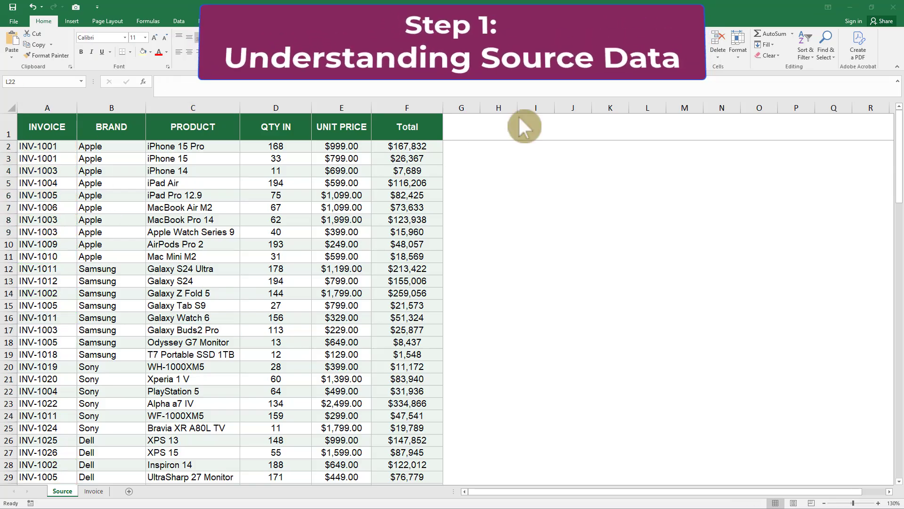
left_click(878, 503)
left_click(879, 503)
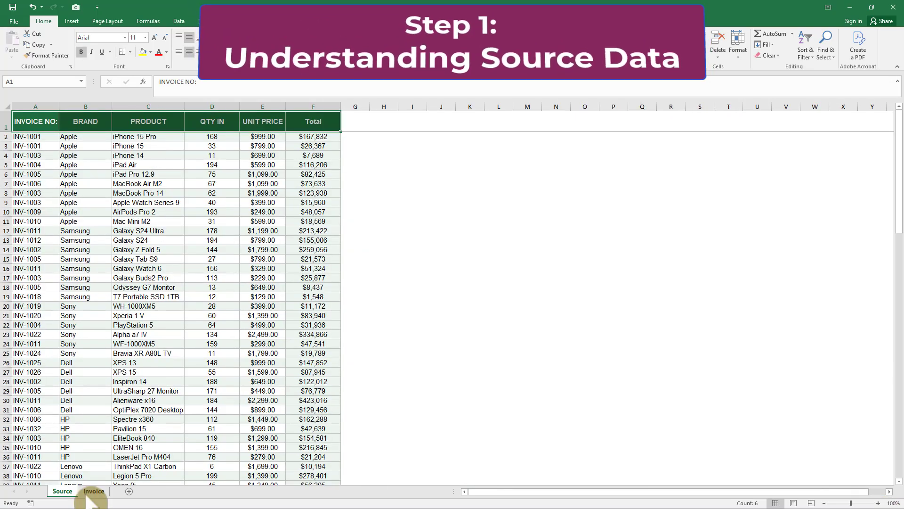
Fill all cells of the Invoice sheet with white
left_click(92, 492)
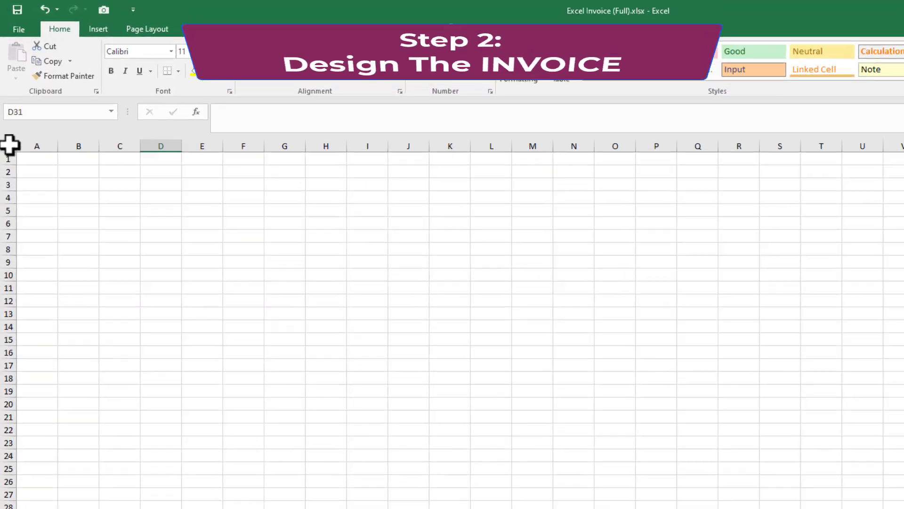
left_click(6, 108)
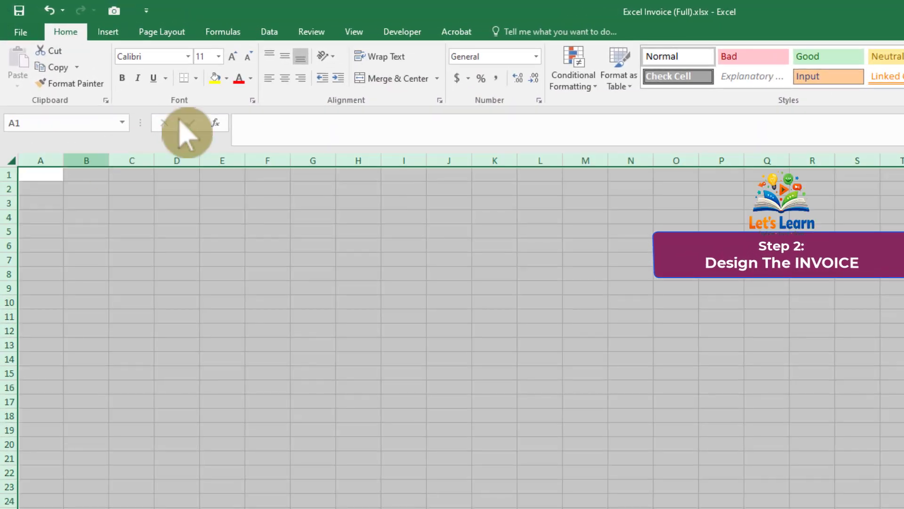
left_click(227, 78)
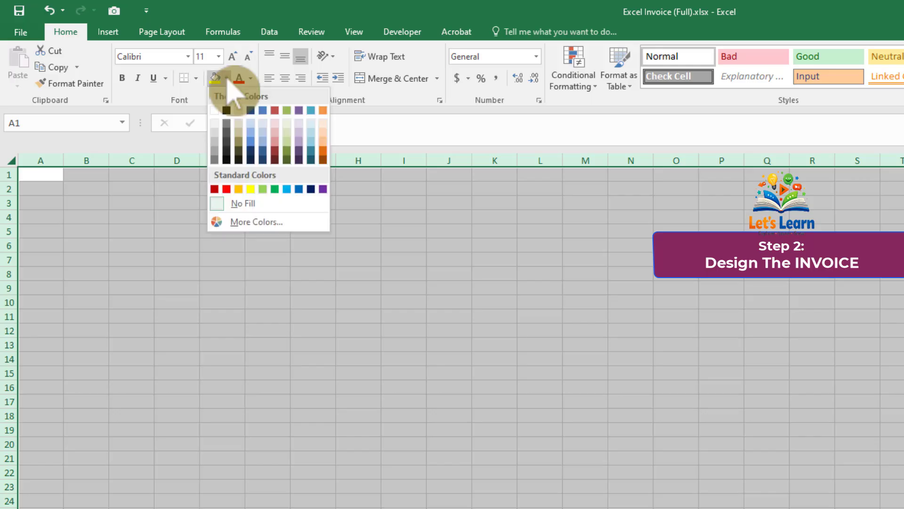
left_click(217, 112)
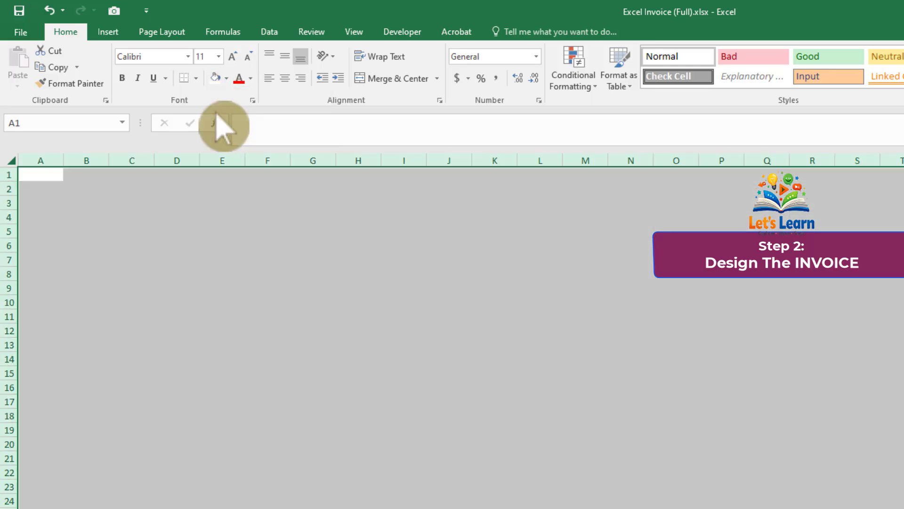
left_click(218, 376)
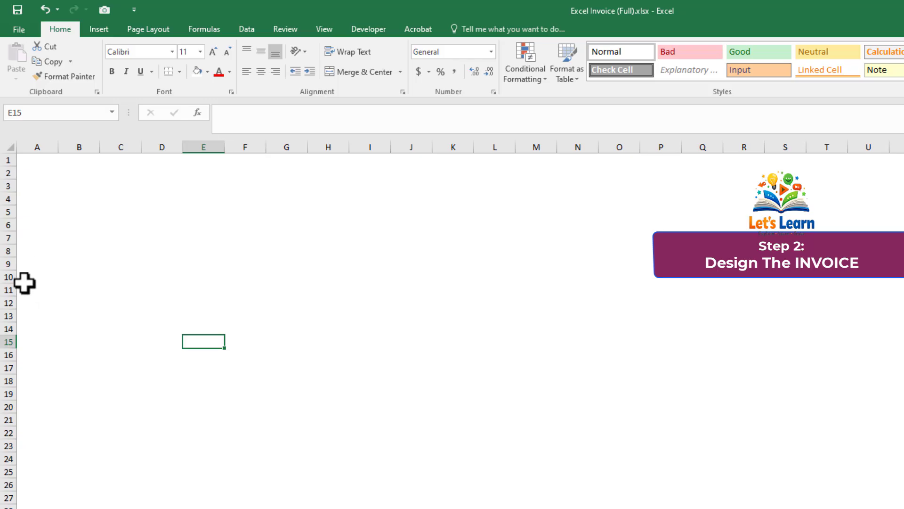
Apply all borders to the range A8:E25 for the invoice's item table
left_click_drag(24, 257, 214, 468)
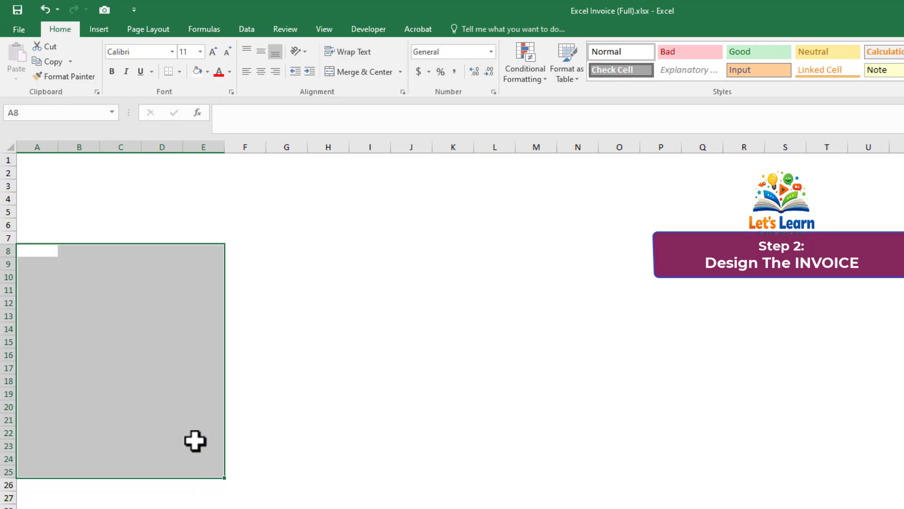
left_click(179, 71)
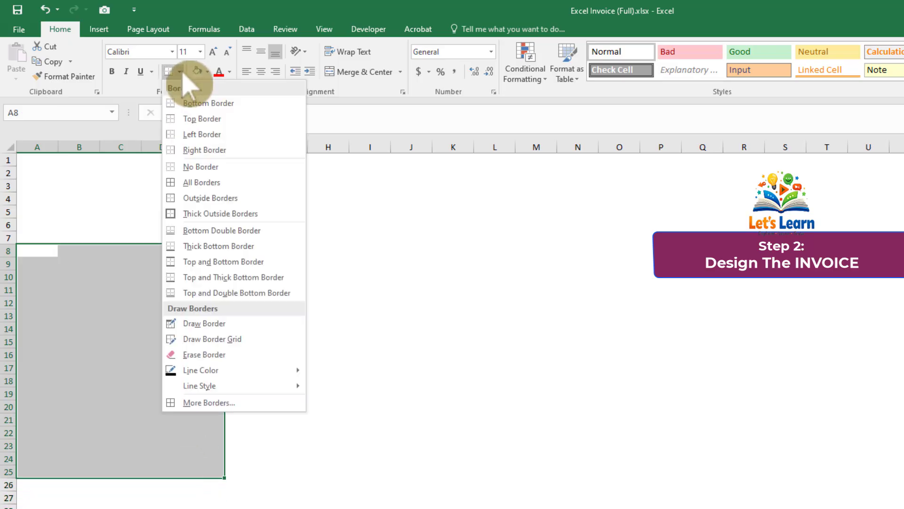
left_click(230, 183)
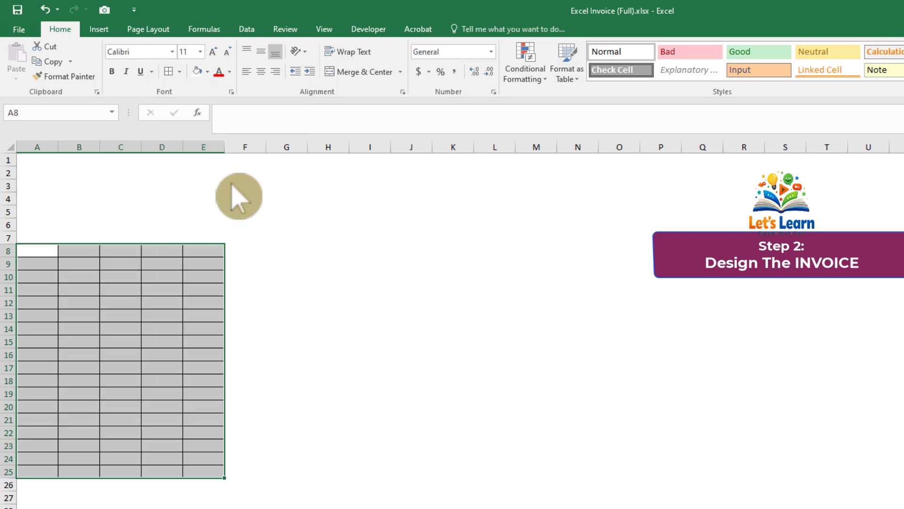
Enter the table headers BRAND in A8 and PRODUCT in B8
left_click(44, 254)
type("BRAND")
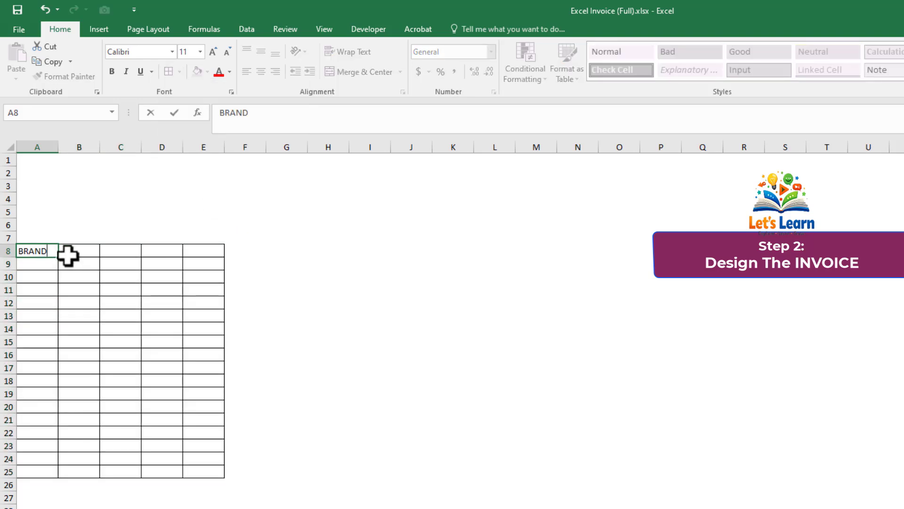
left_click(80, 255)
type("PRODUCT")
Enter the remaining table headers QTY in C8, UNIT PRICE in D8 and AMOUNT in E8
left_click(125, 250)
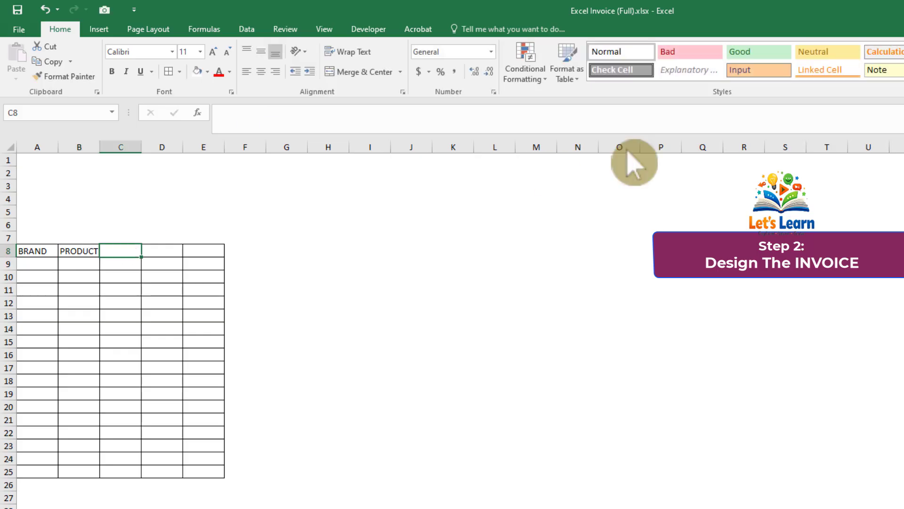
scroll(452, 324, "up", 3)
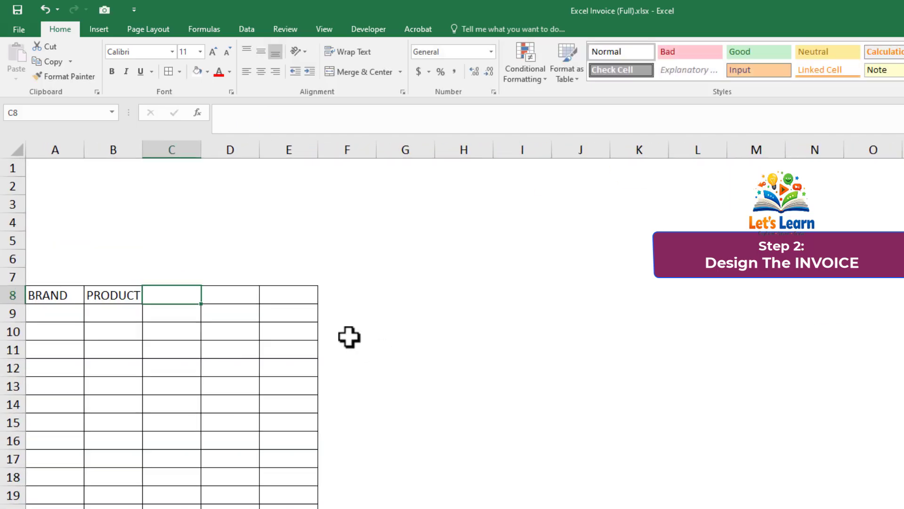
scroll(232, 355, "up", 1)
scroll(232, 355, "down", 1)
scroll(233, 356, "up", 1)
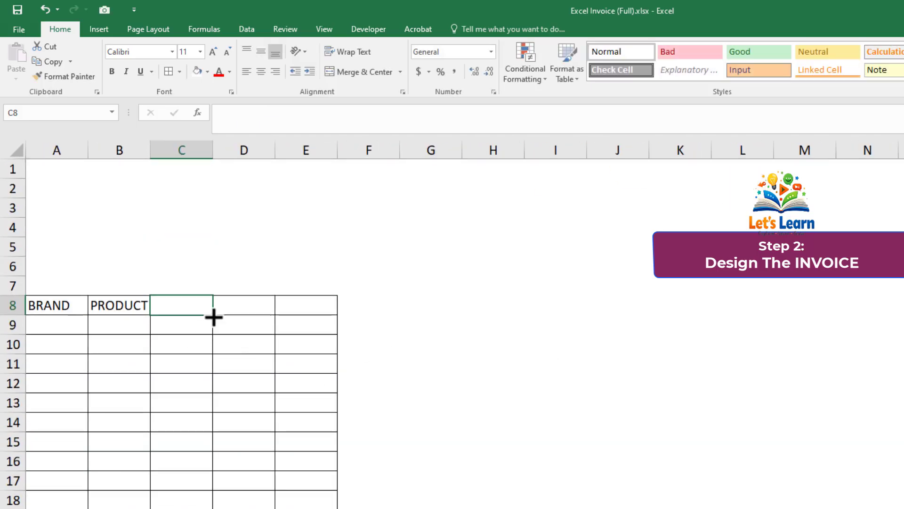
type("UNIT")
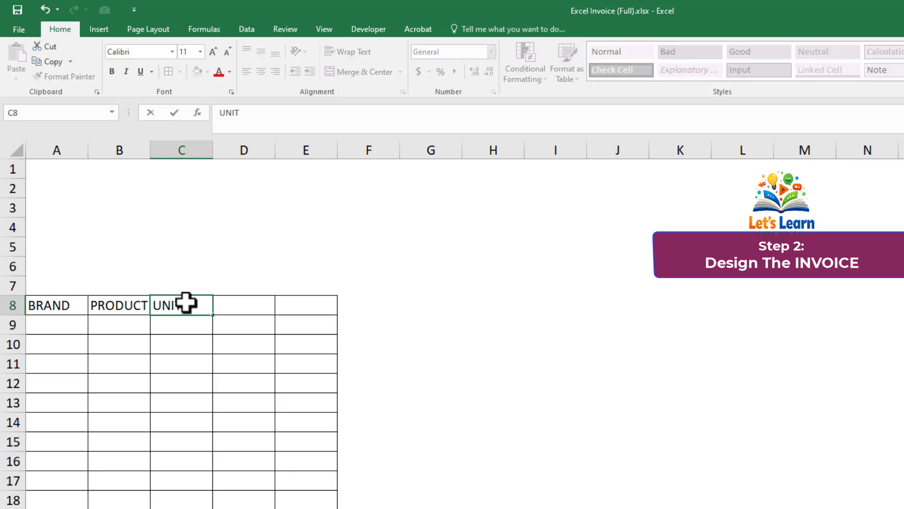
left_click_drag(195, 308, 154, 312)
type("QTY")
key("Tab")
type("UNI")
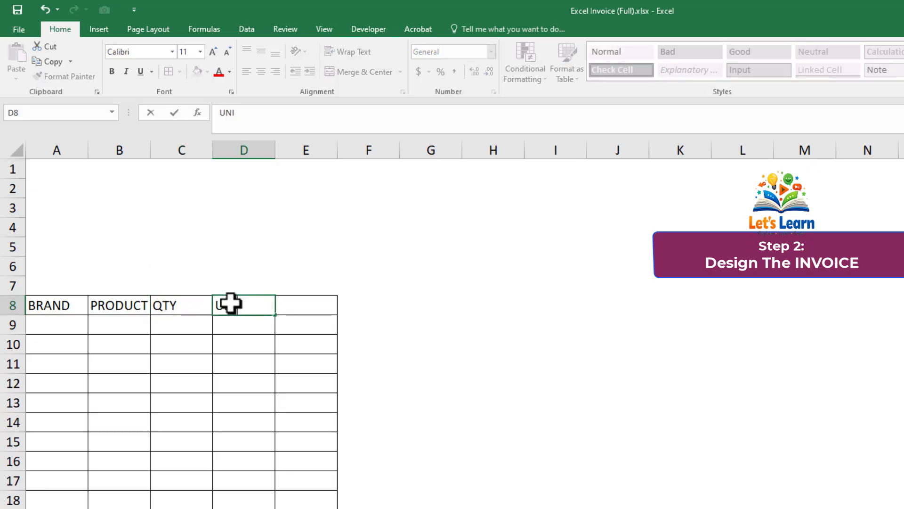
key("Tab")
type("AM")
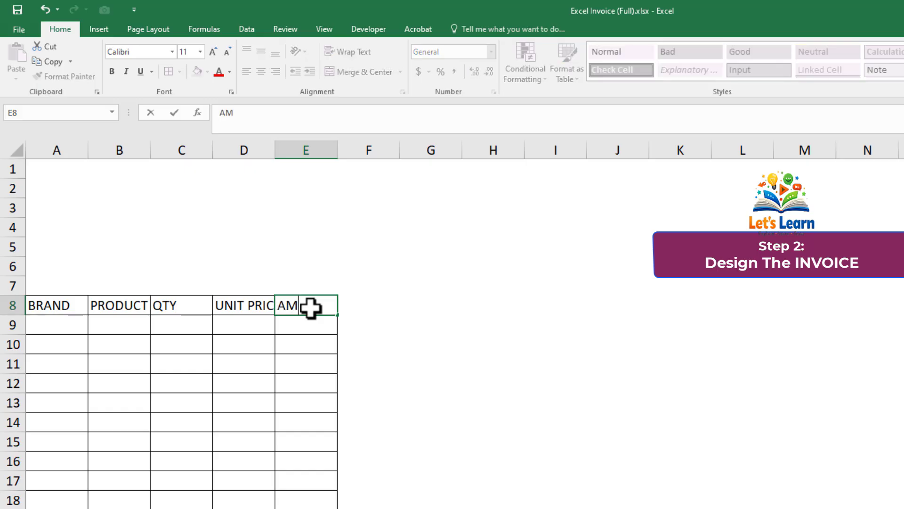
left_click(369, 383)
Widen columns A to D so the table headers fit with some room
left_click_drag(275, 153, 292, 155)
left_click_drag(212, 151, 222, 152)
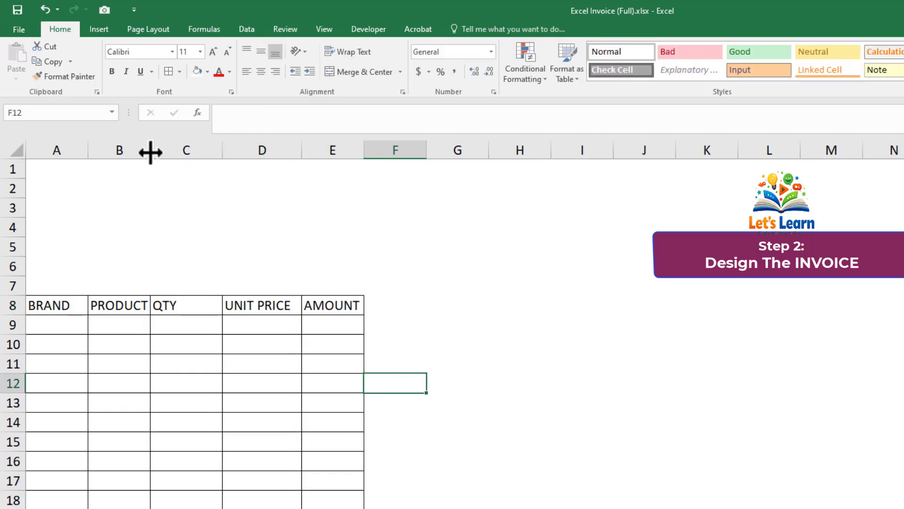
left_click_drag(150, 153, 167, 153)
left_click_drag(88, 153, 98, 154)
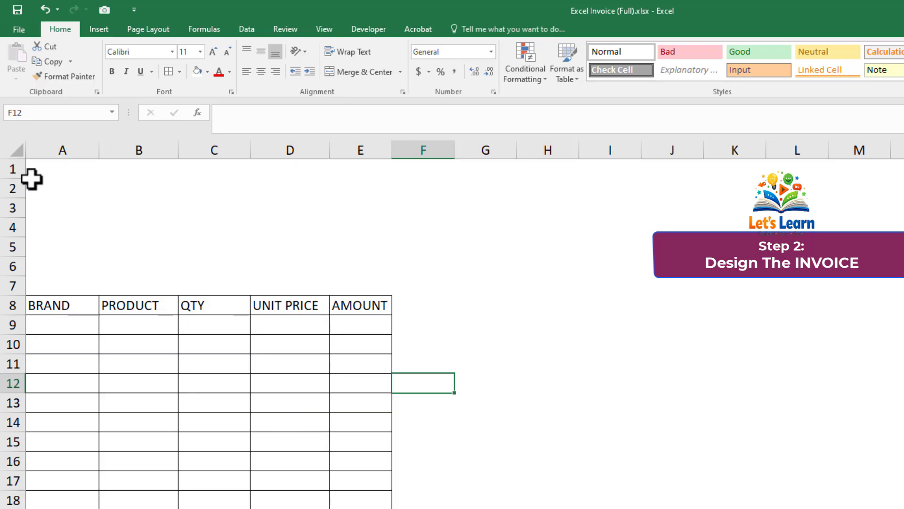
Merge and center A1:C1 and enter Let's Learn Education as the company name
left_click(64, 168)
left_click_drag(64, 168, 201, 178)
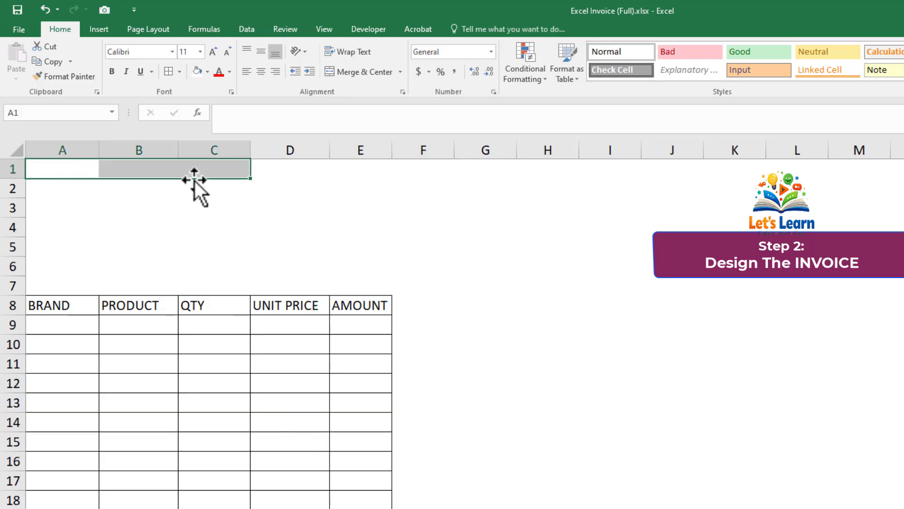
left_click(363, 72)
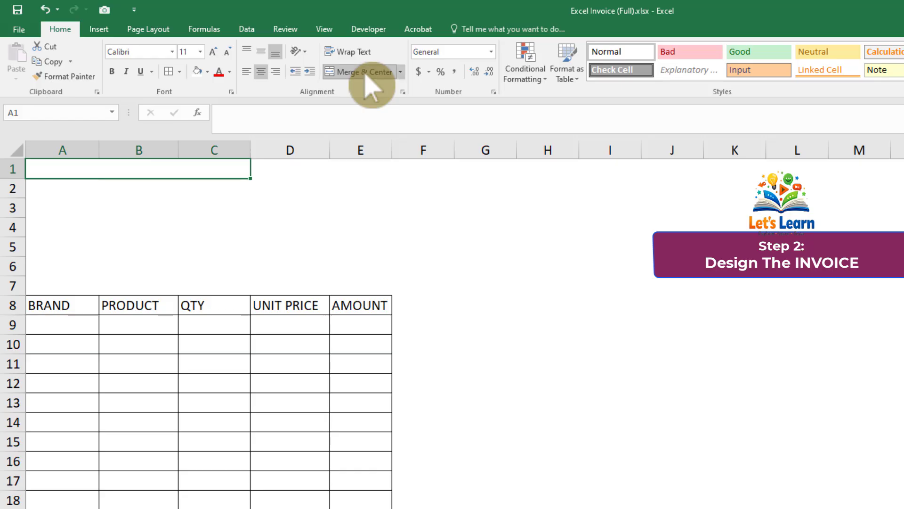
double_click(113, 167)
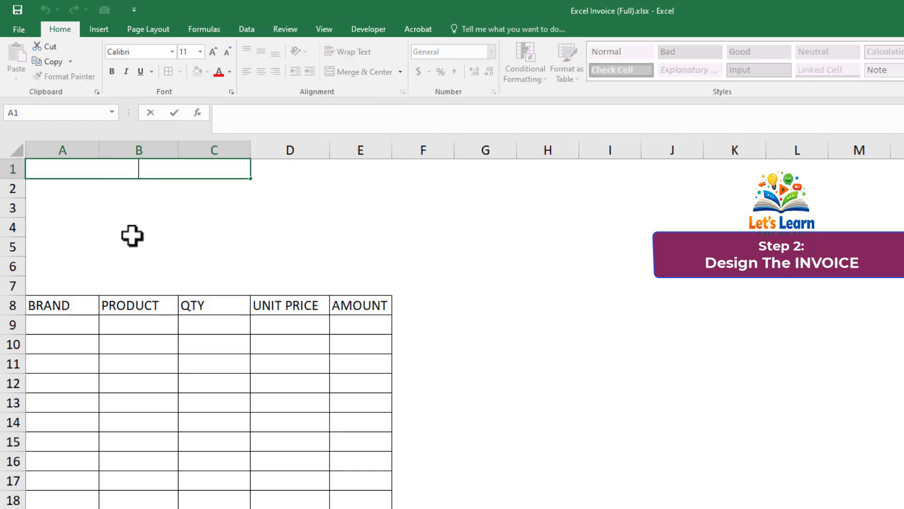
type("Let's Lear")
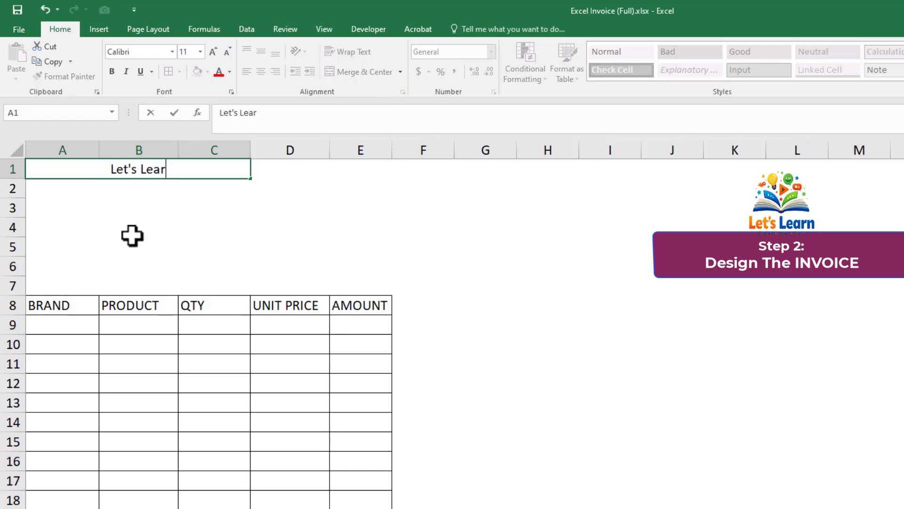
type("n Educatio")
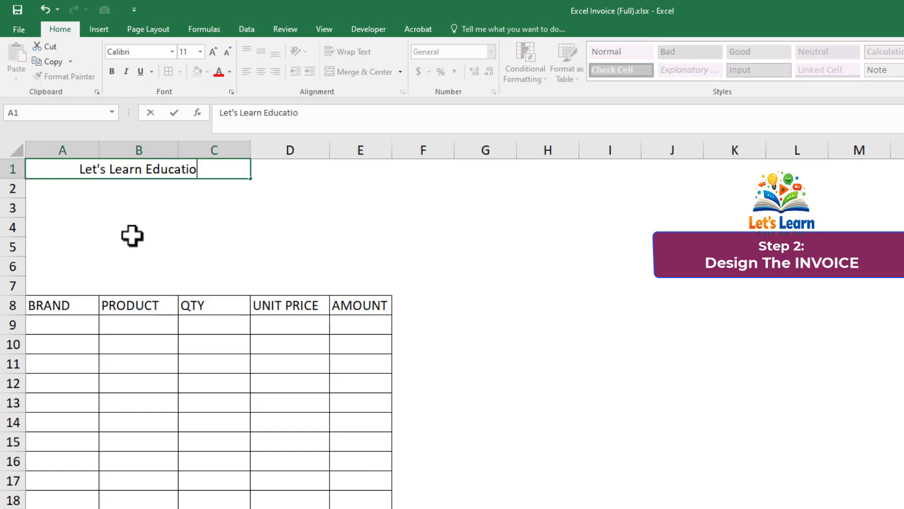
type("n")
key("ctrl+Return")
Left-align the company name in A1 and set its font size to 20
left_click(246, 71)
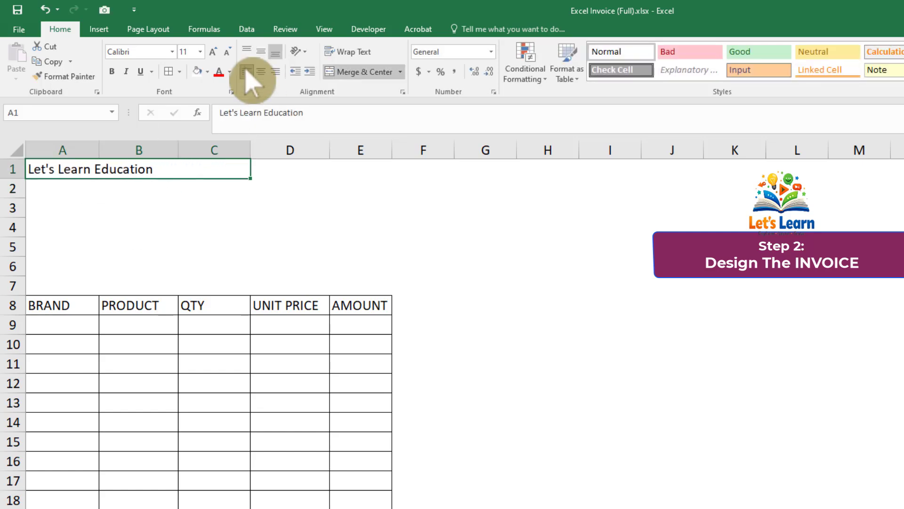
left_click(200, 52)
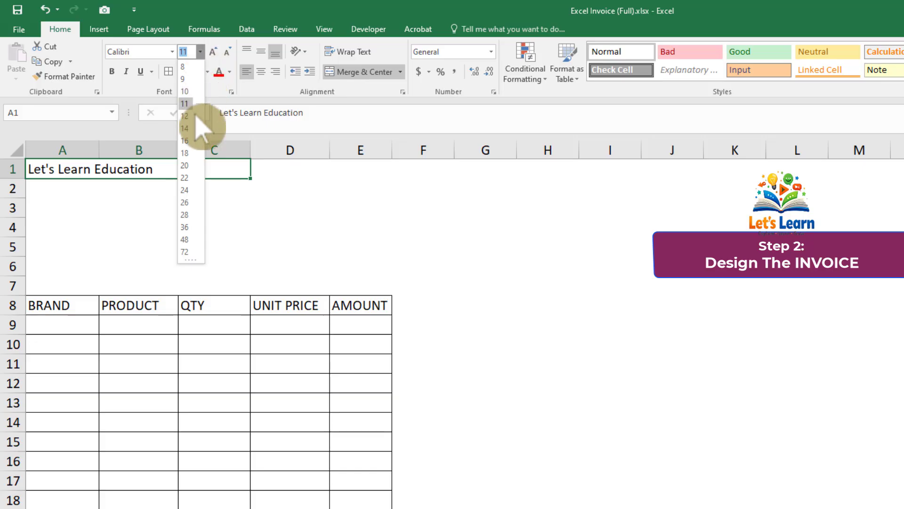
left_click(189, 167)
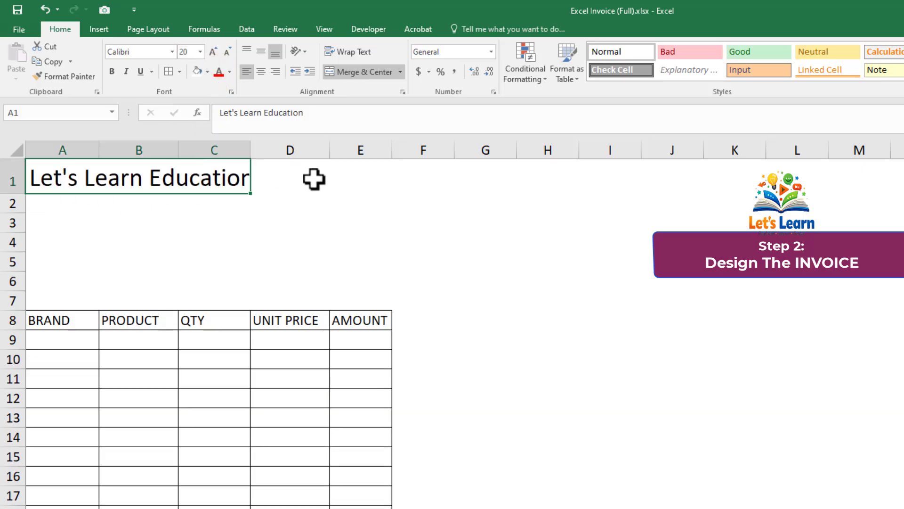
Merge and center D1:E1 and enter the title INVOICE
left_click_drag(284, 179, 352, 178)
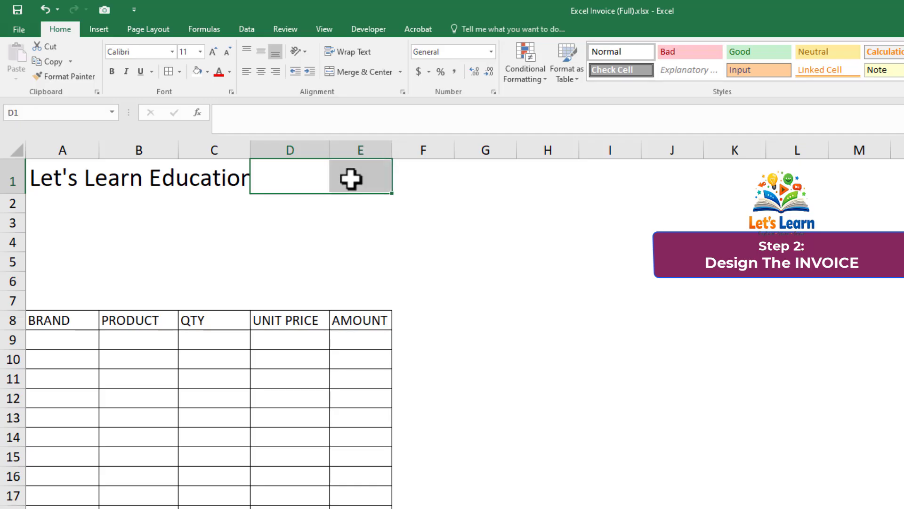
left_click(363, 72)
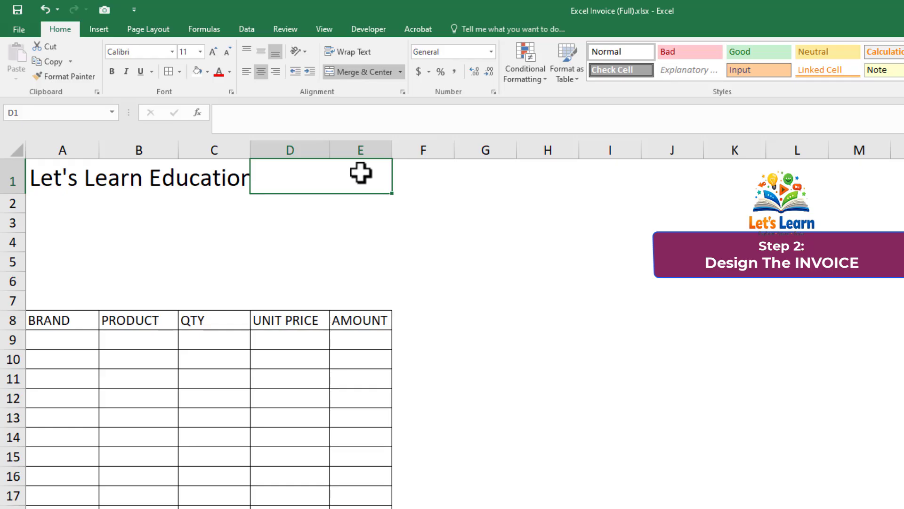
type("INVOICE")
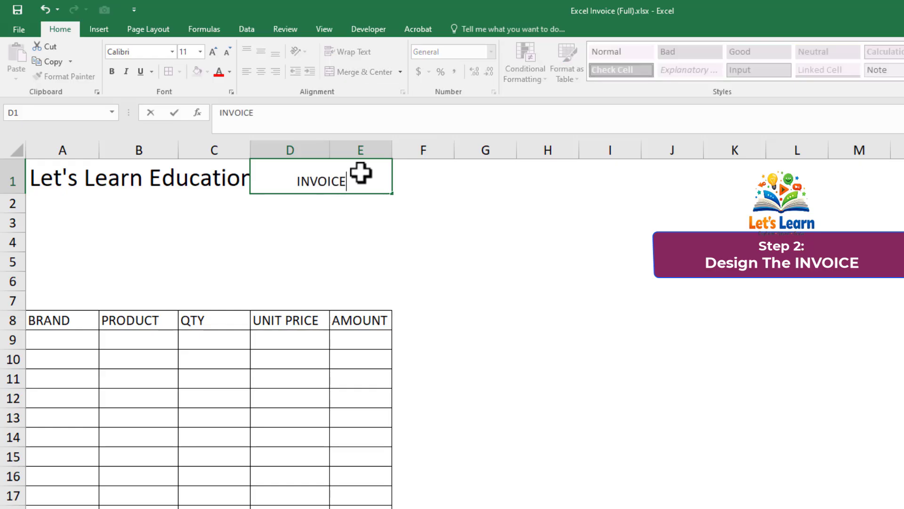
key("Return")
Format the INVOICE title in D1 as right-aligned, bold text at font size 22
left_click(337, 181)
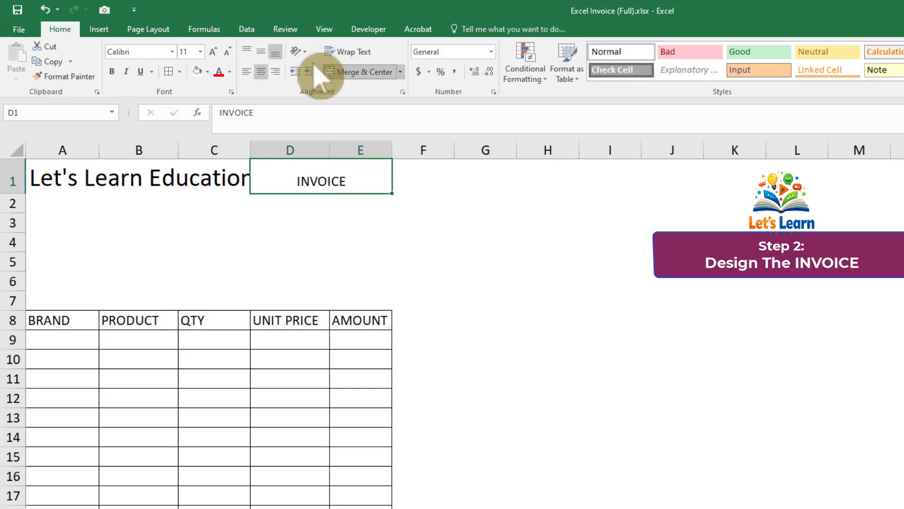
left_click(277, 72)
left_click(200, 52)
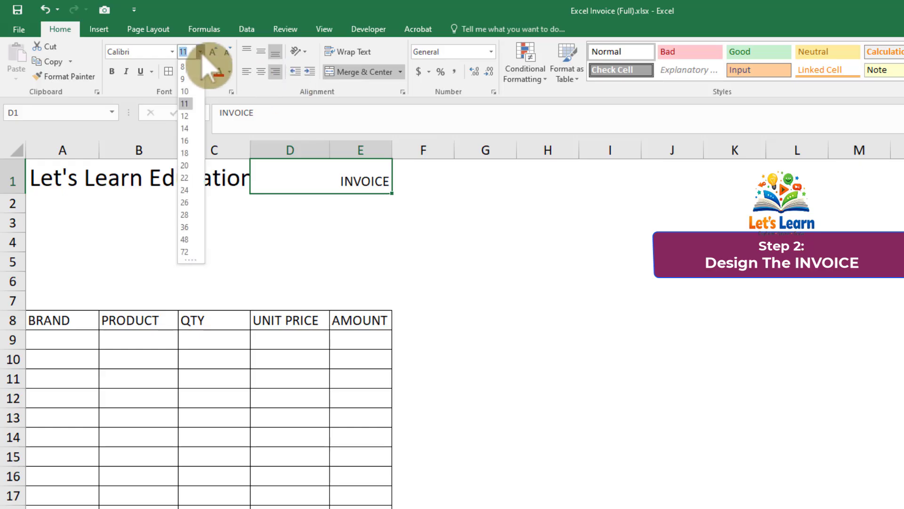
left_click(189, 178)
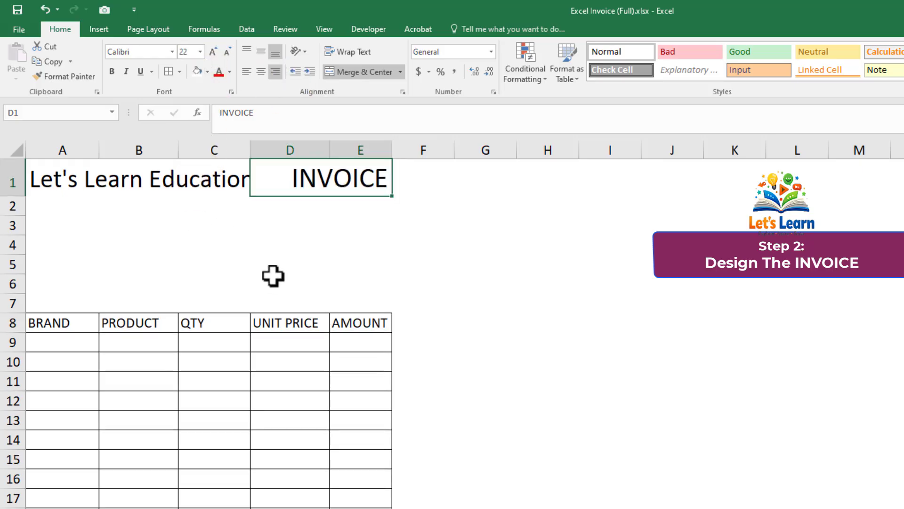
left_click(112, 72)
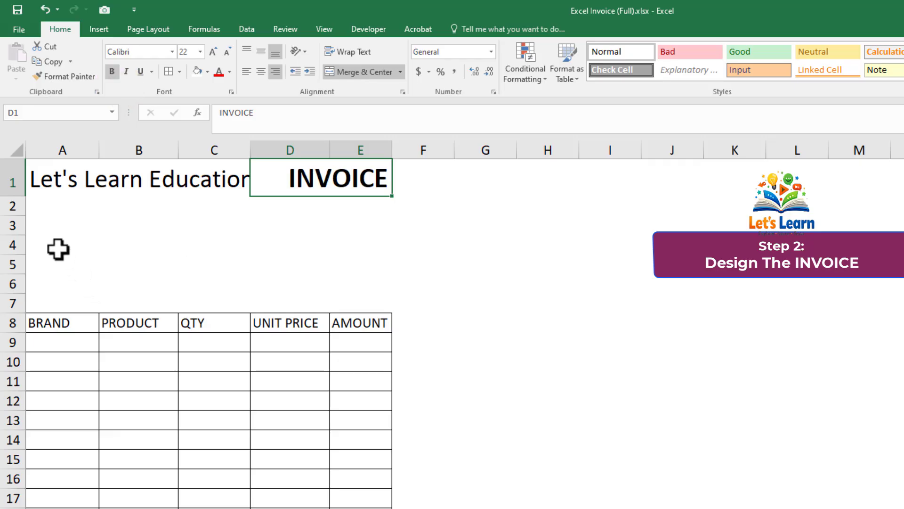
left_click(754, 178)
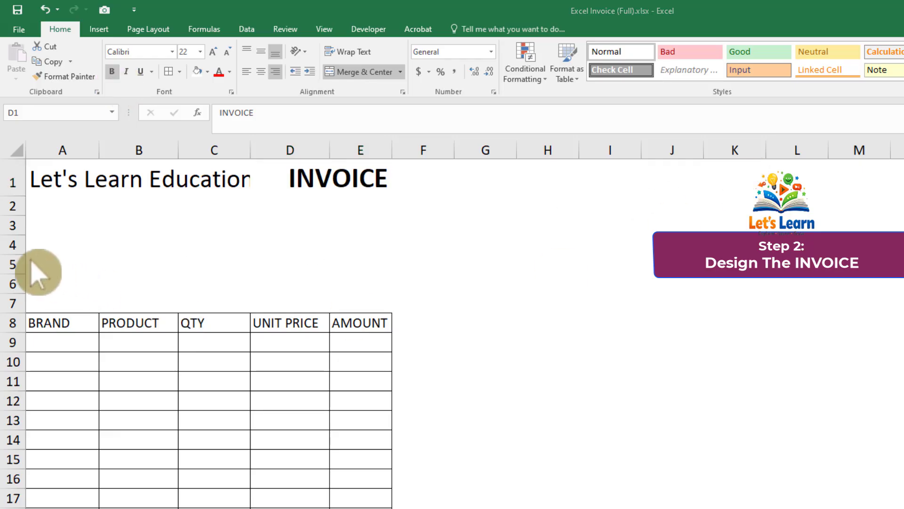
Enter the label BILL TO in A5
left_click_drag(31, 262, 113, 264)
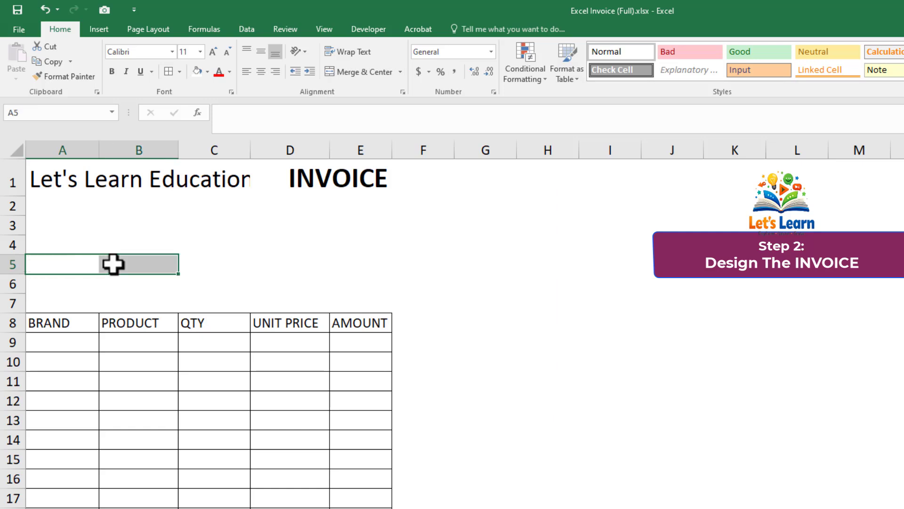
type("Bl")
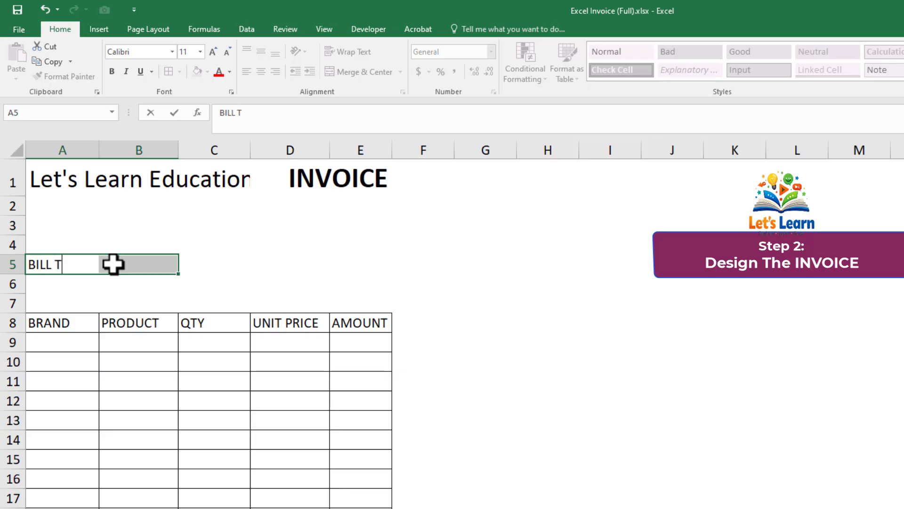
left_click(87, 288)
Merge A5:B5 and format the BILL TO label as left-aligned bold text
left_click_drag(79, 265, 117, 267)
left_click(371, 77)
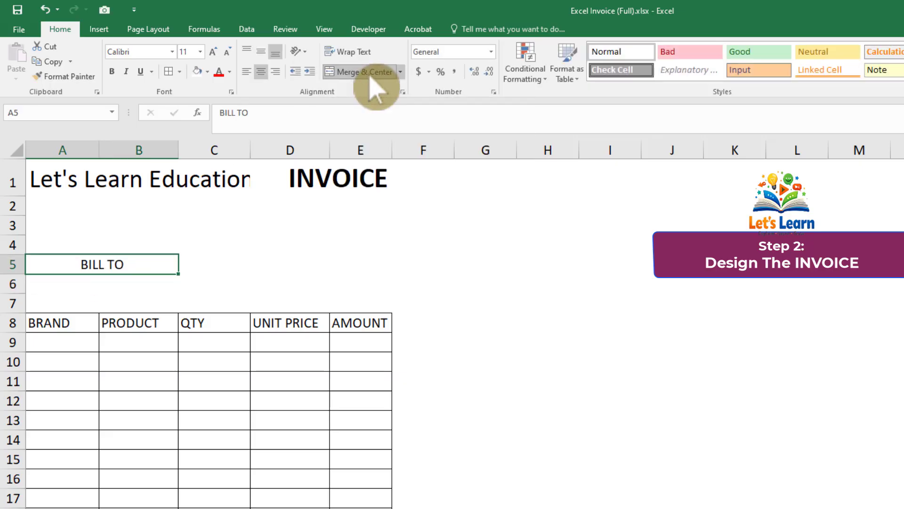
left_click(248, 74)
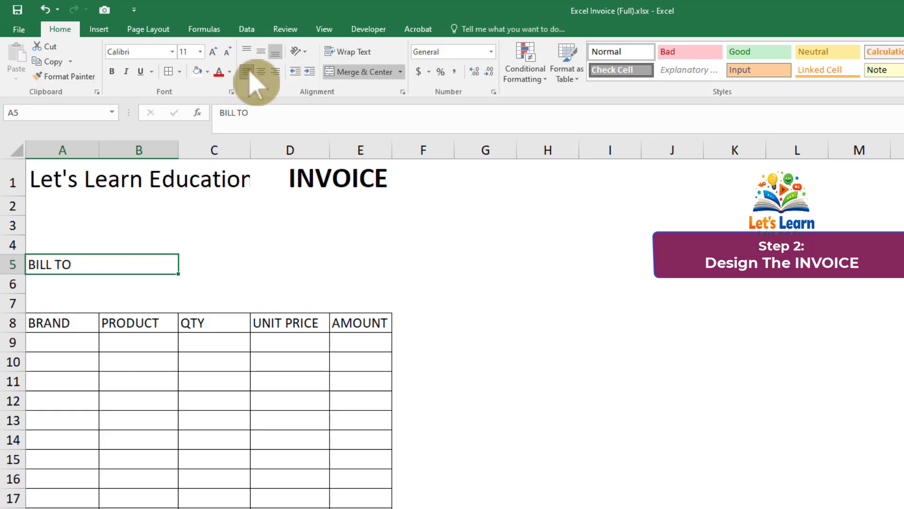
left_click(112, 72)
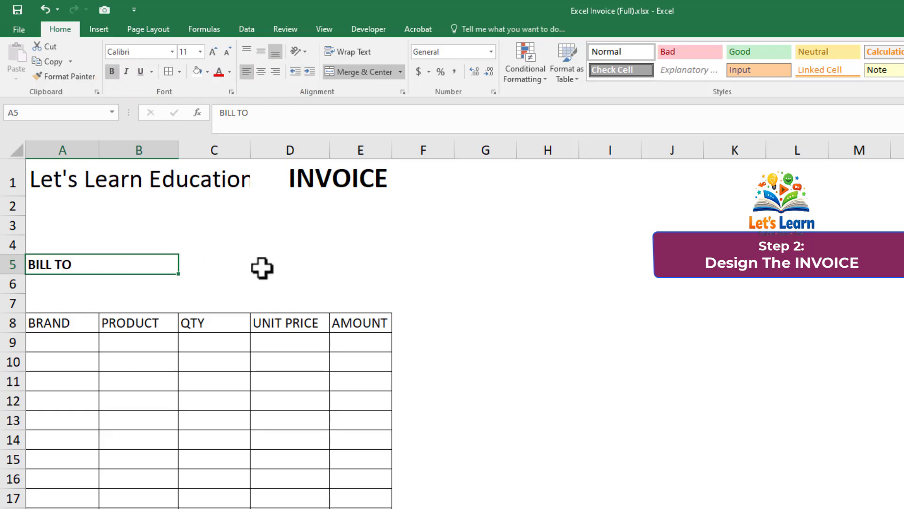
Merge and center D5:E5 and enter the label INVOICE NO in bold
left_click_drag(274, 262, 351, 264)
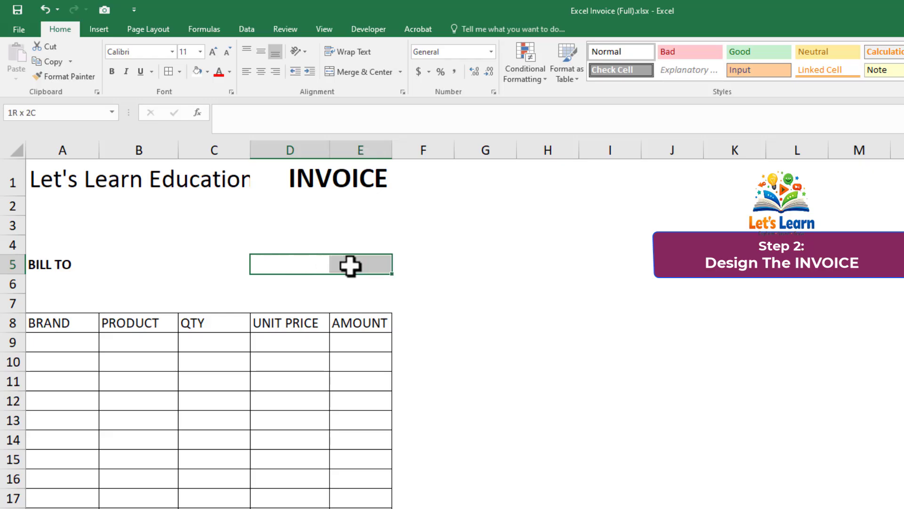
left_click(363, 71)
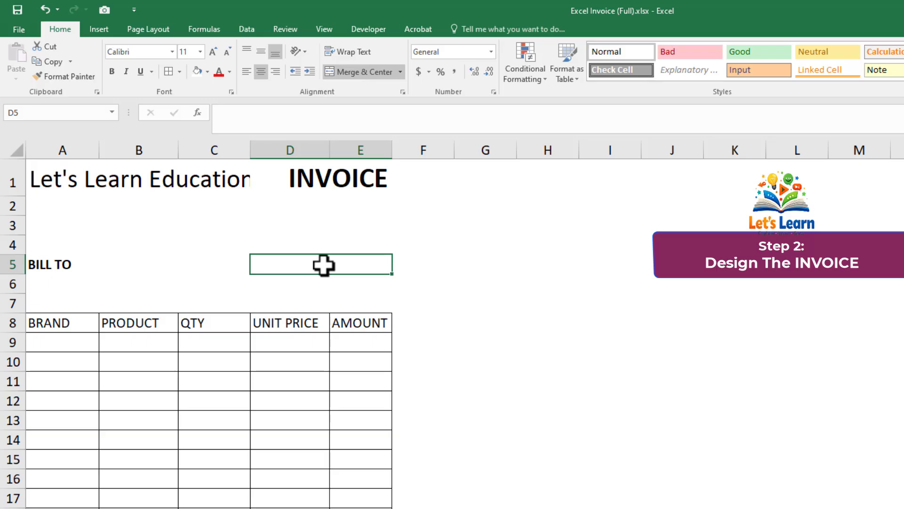
type("INVOICE NO")
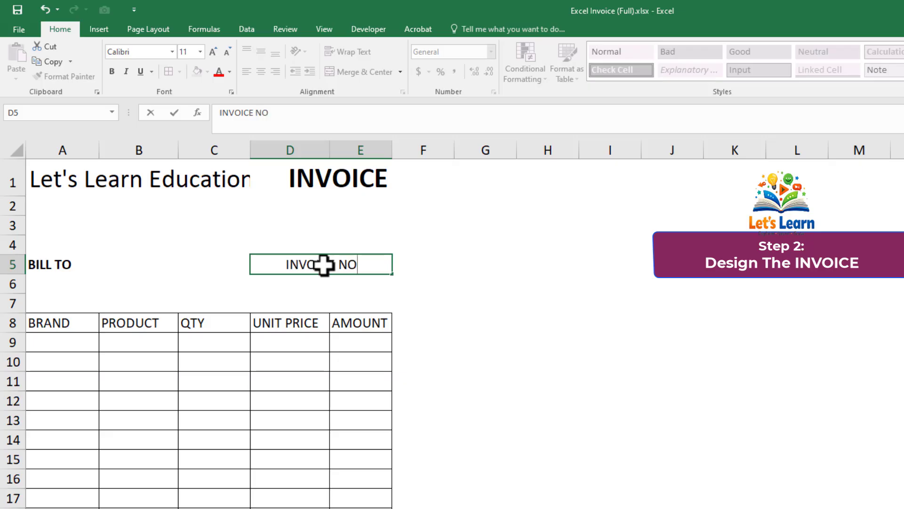
key("Return")
left_click(323, 261)
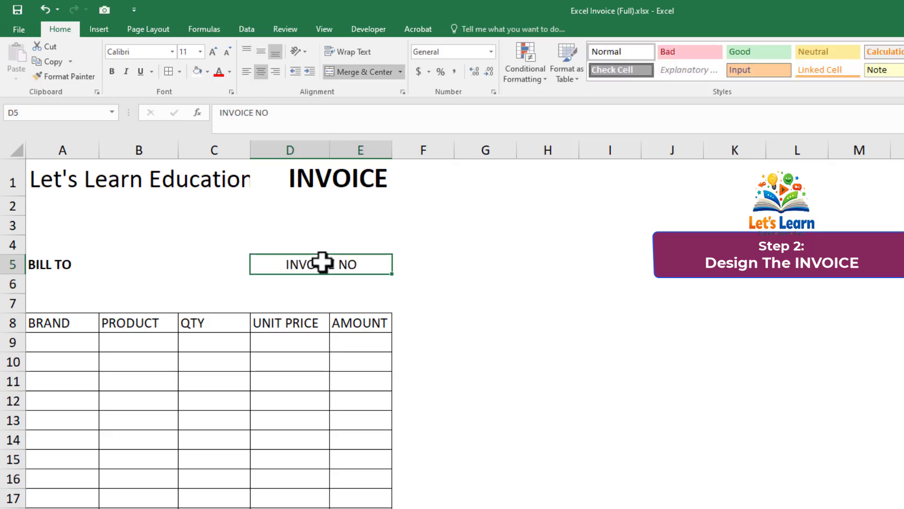
left_click(112, 71)
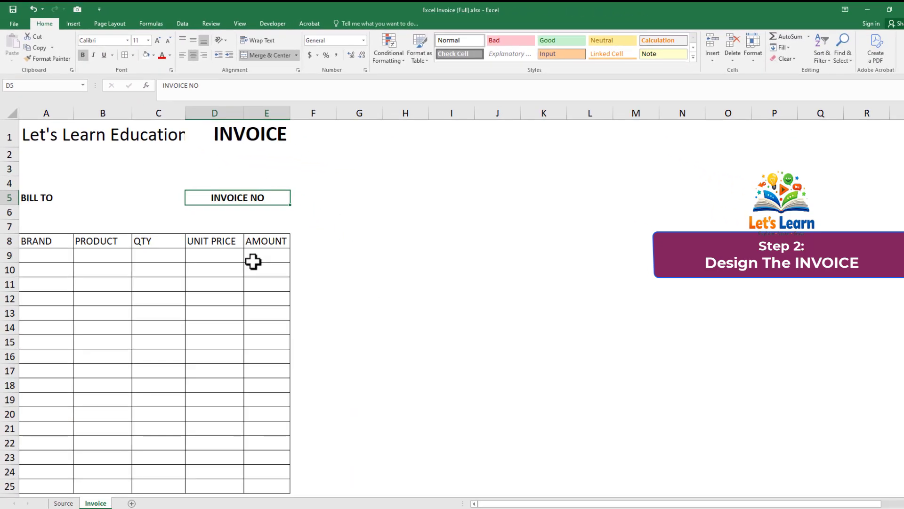
Enter the label TOTAL in D25 and merge and center A25:C25 in the table's last row
scroll(301, 330, "down", 1)
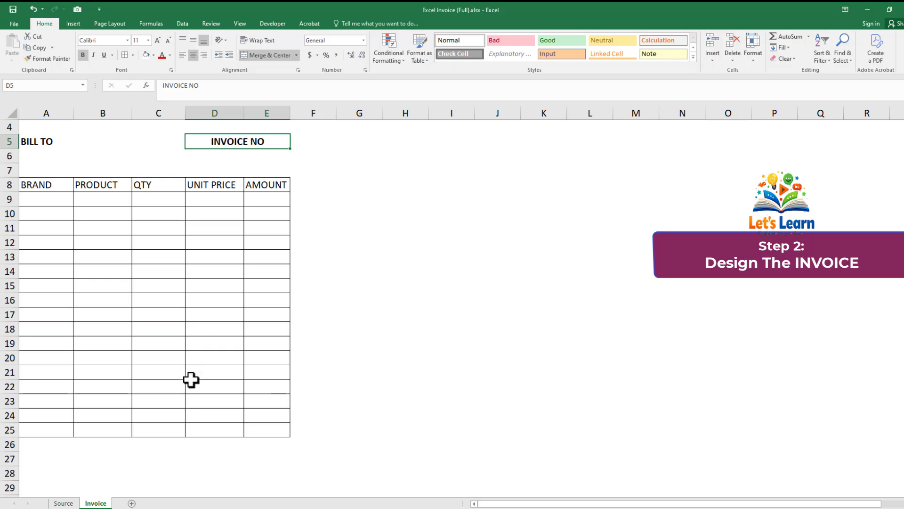
left_click(210, 432)
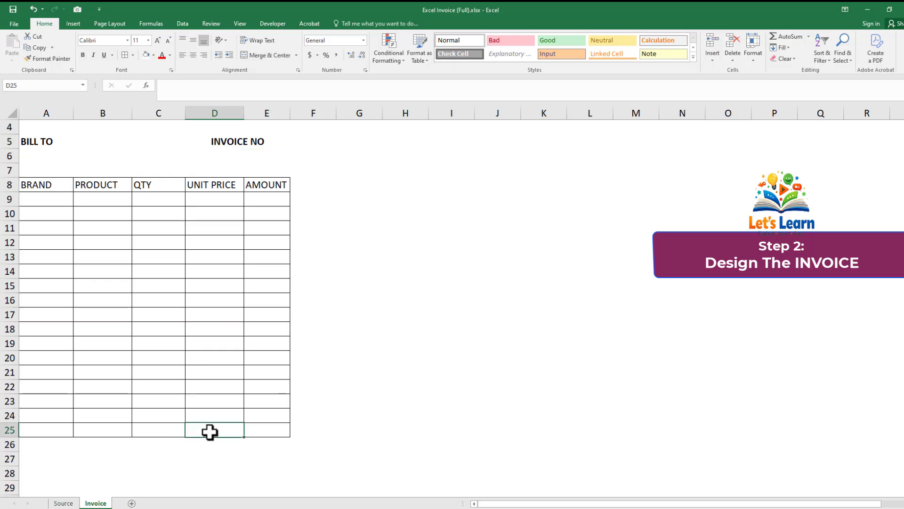
type("TOTAL")
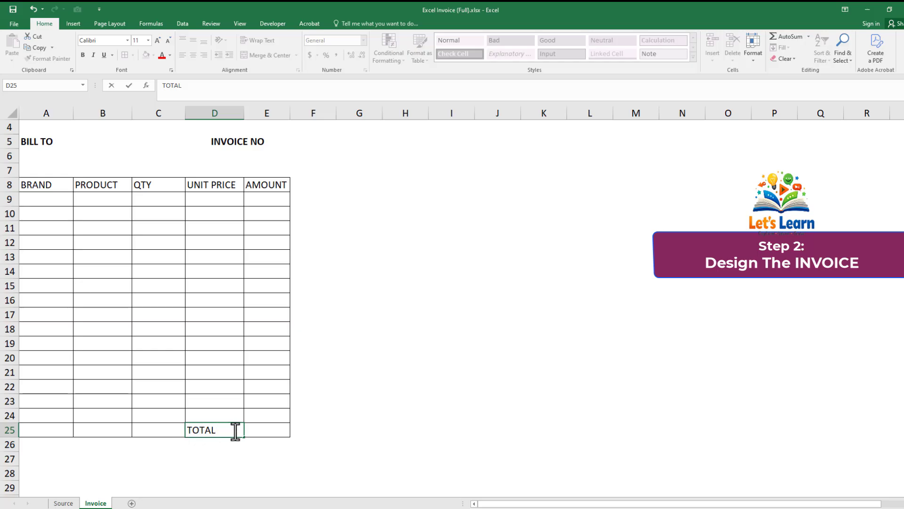
left_click_drag(59, 431, 145, 431)
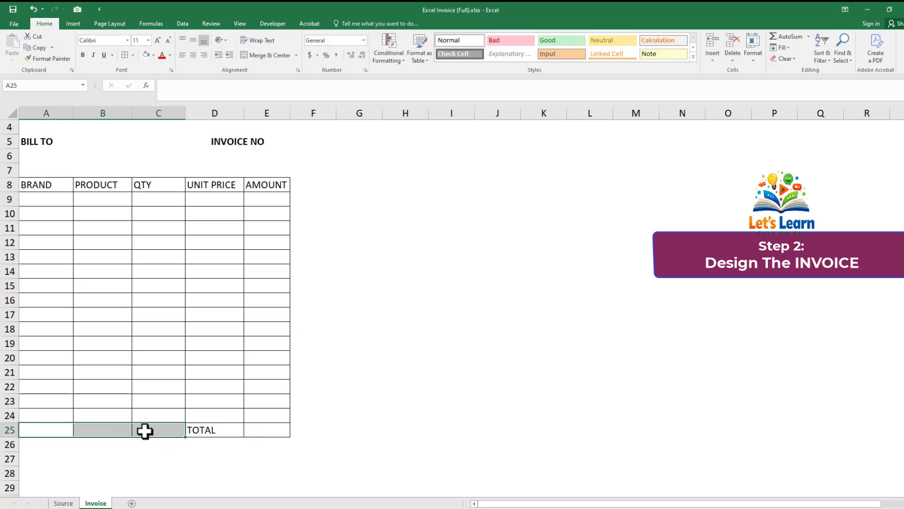
left_click(267, 56)
left_click(213, 428)
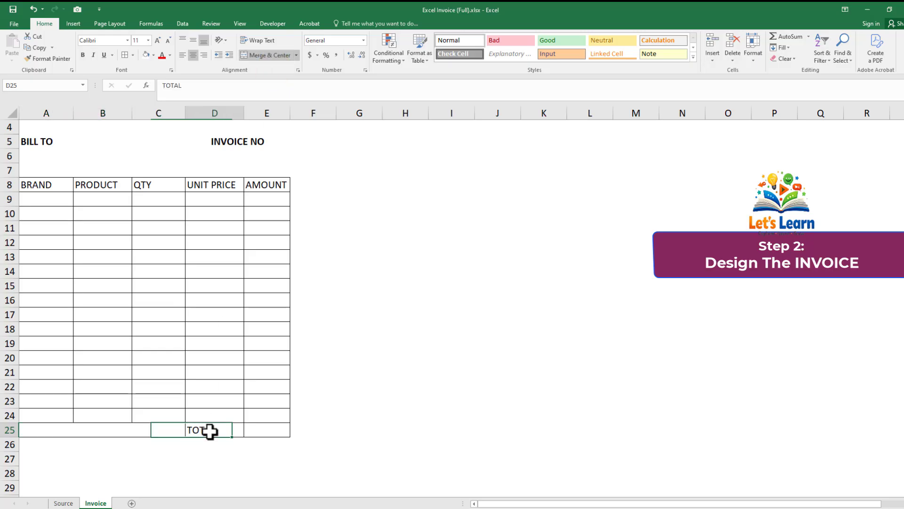
Enter the company's street address in A2 and its town line in A3, below the company title
scroll(197, 400, "up", 1)
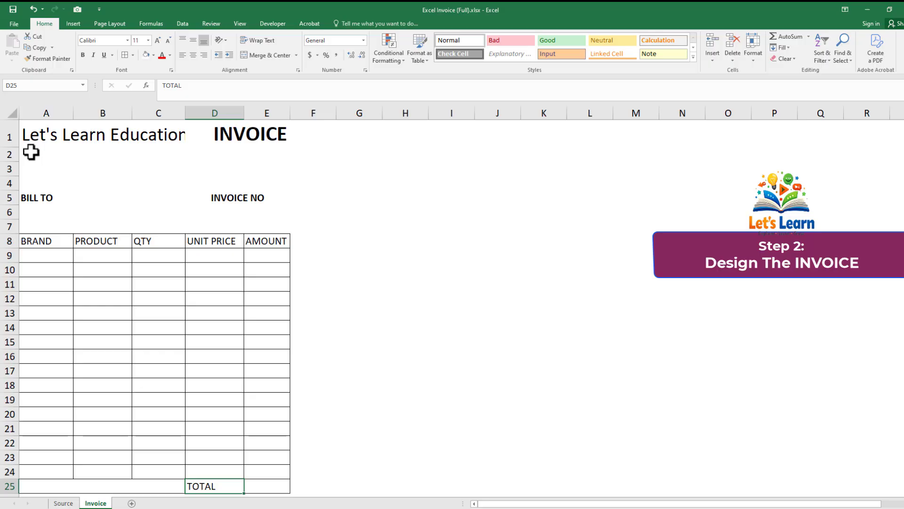
double_click(51, 153)
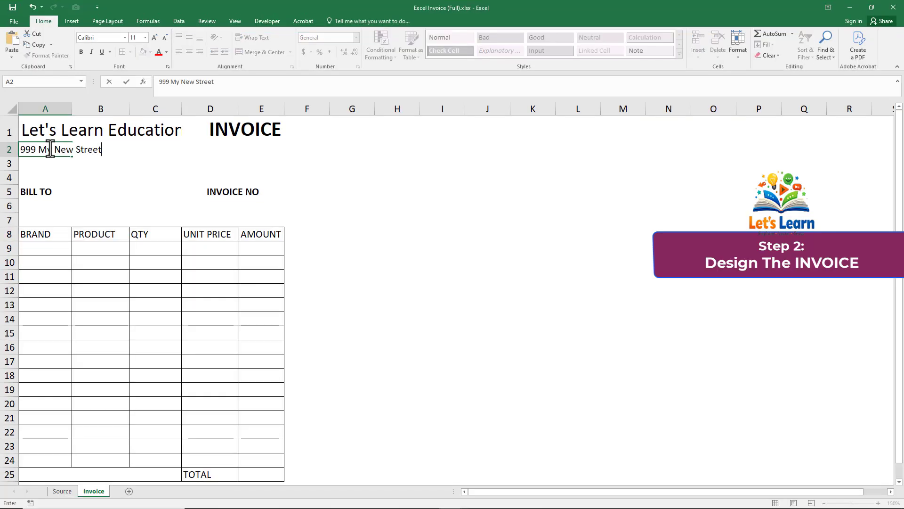
left_click(38, 163)
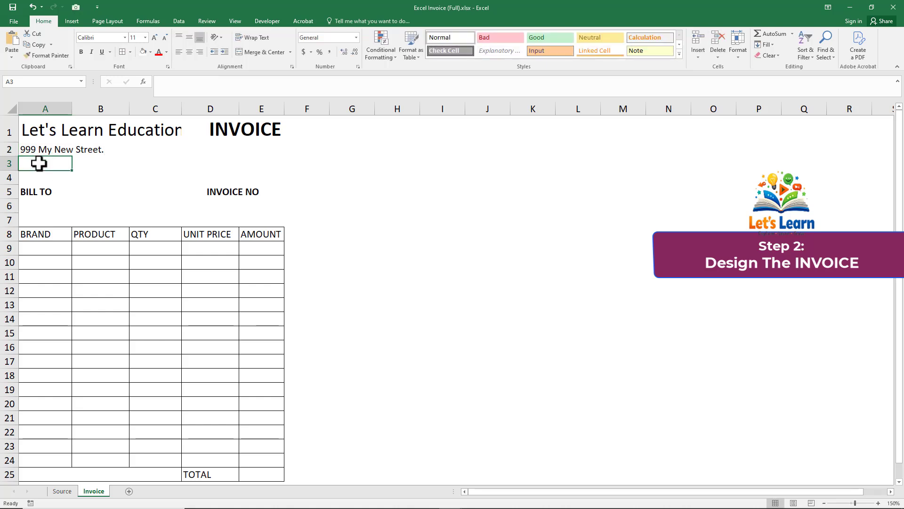
double_click(38, 163)
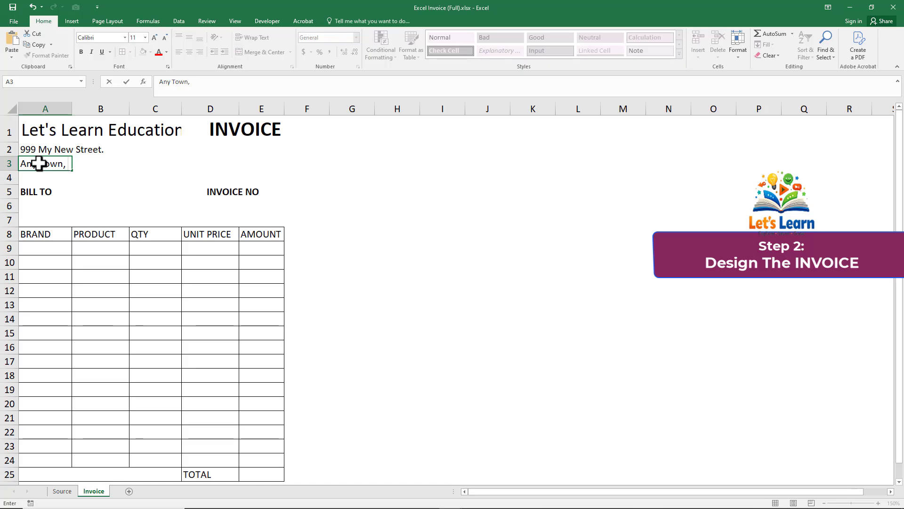
left_click(93, 183)
Reduce the font size of the two address lines in A2:B3
left_click_drag(21, 149, 77, 161)
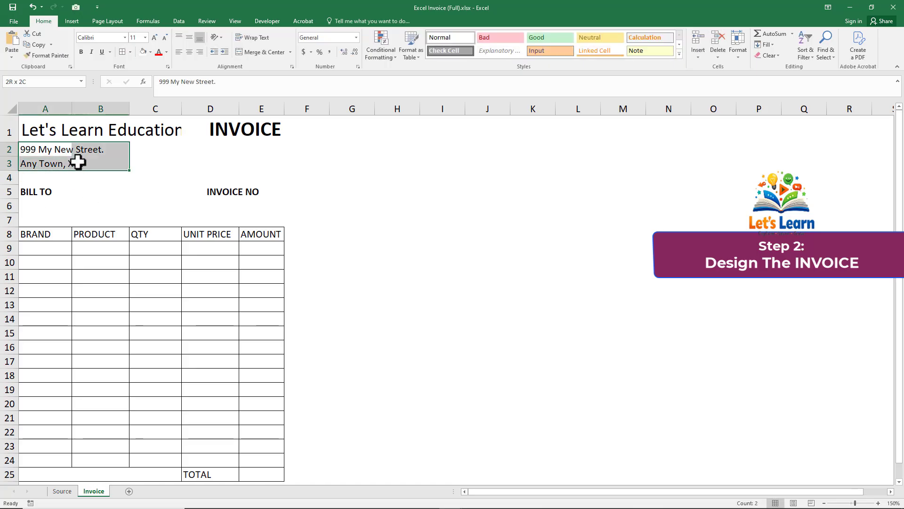
left_click(145, 37)
left_click(136, 63)
Enter the customer's name in A6 under the BILL TO label
left_click(34, 205)
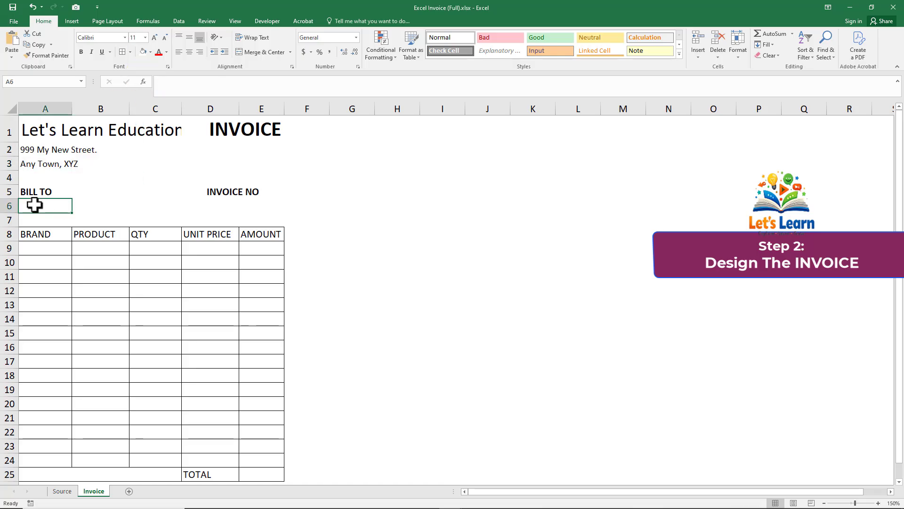
type("Mr")
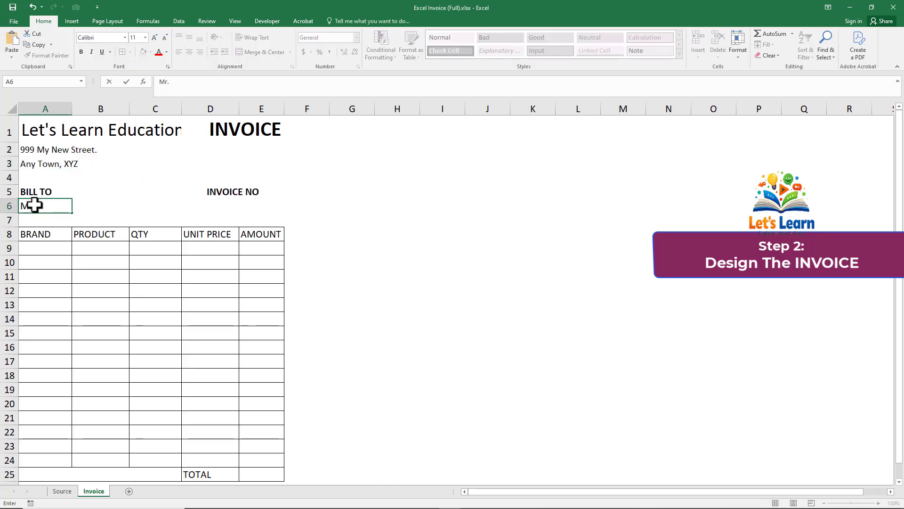
type(". David")
key("Tab")
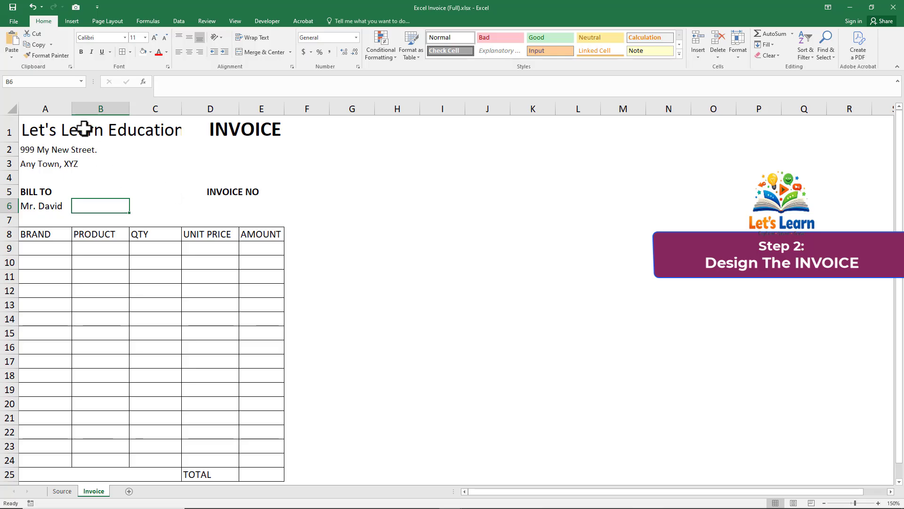
Widen the invoice table's columns A to E, giving column B extra width, and reduce the height of row 4
left_click_drag(68, 108, 81, 107)
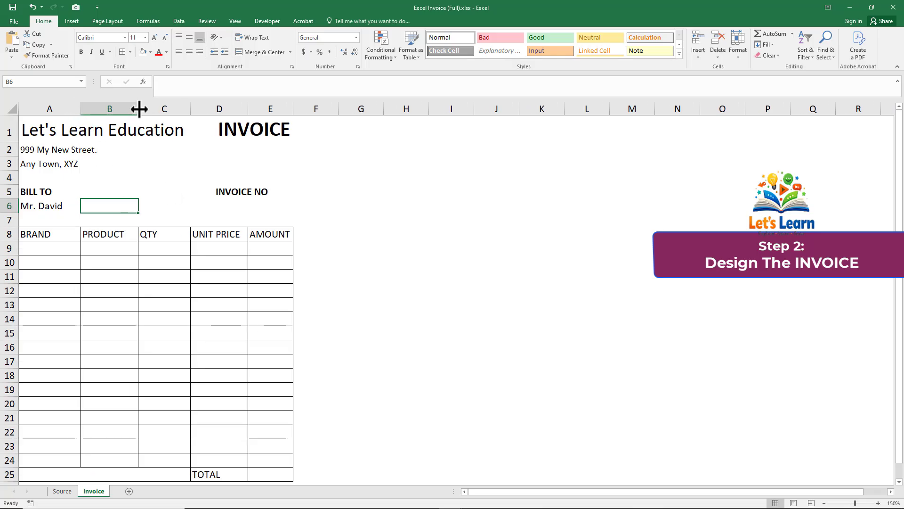
left_click_drag(138, 109, 144, 109)
left_click_drag(16, 185, 16, 179)
left_click_drag(195, 110, 202, 110)
left_click_drag(258, 110, 323, 107)
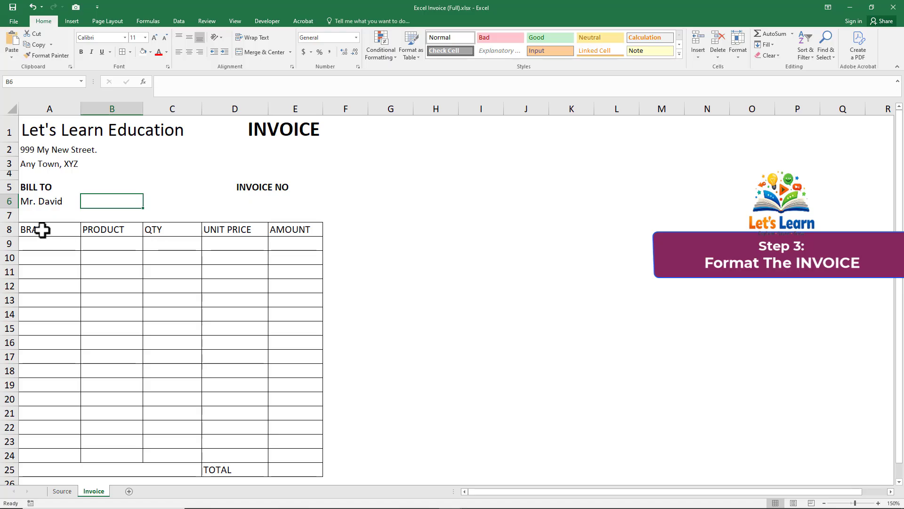
left_click_drag(144, 108, 159, 108)
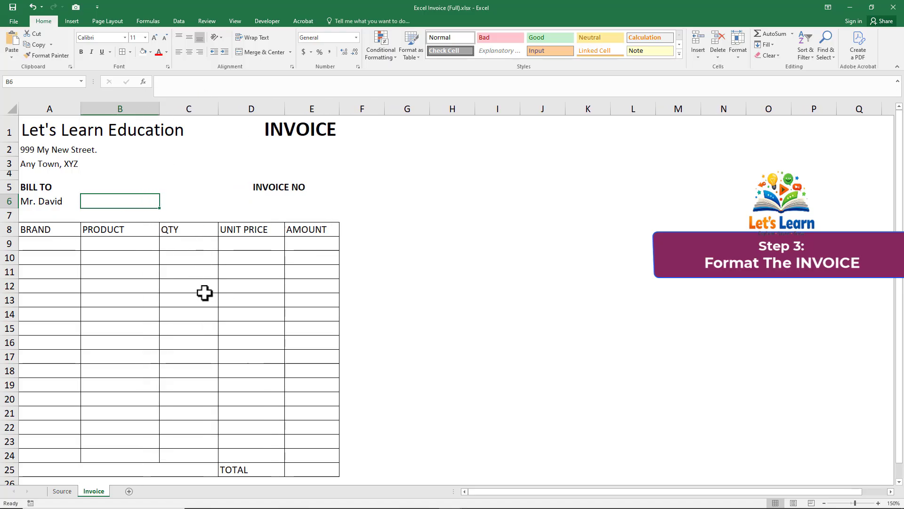
left_click(406, 285)
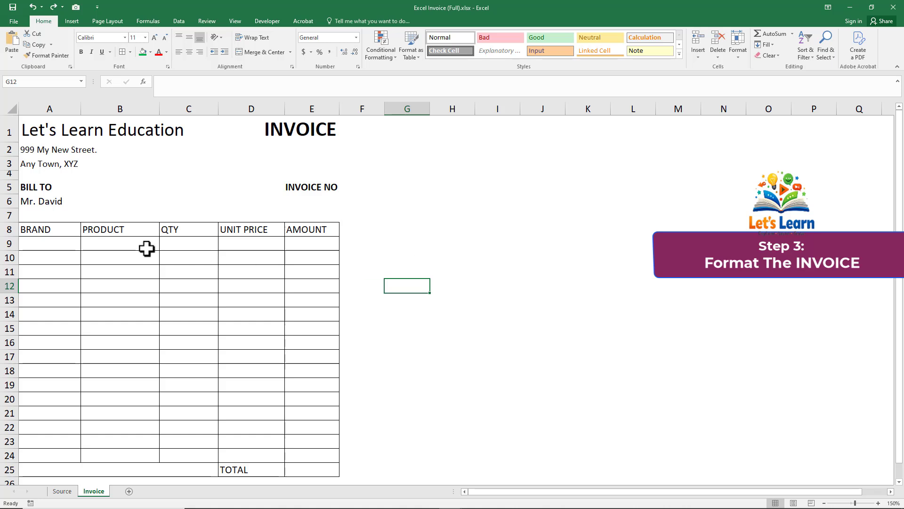
Fill the BILL TO and INVOICE NO labels, the header row A8:E8 and the TOTAL cell D25 with standard green
left_click(35, 188)
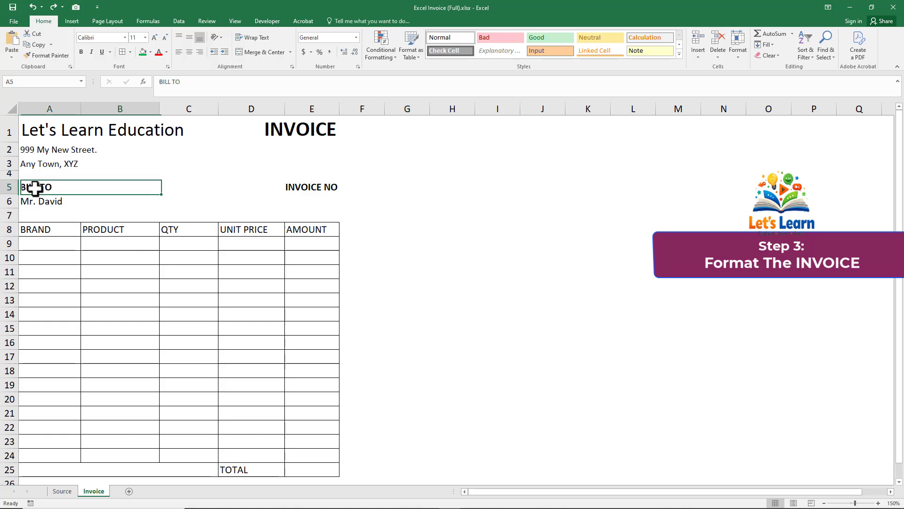
left_click(315, 187, "ctrl")
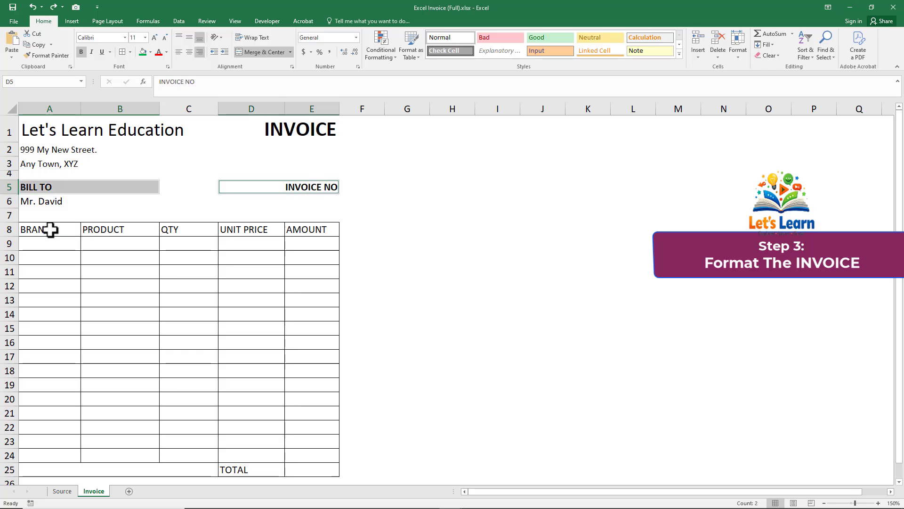
left_click_drag(50, 230, 303, 233)
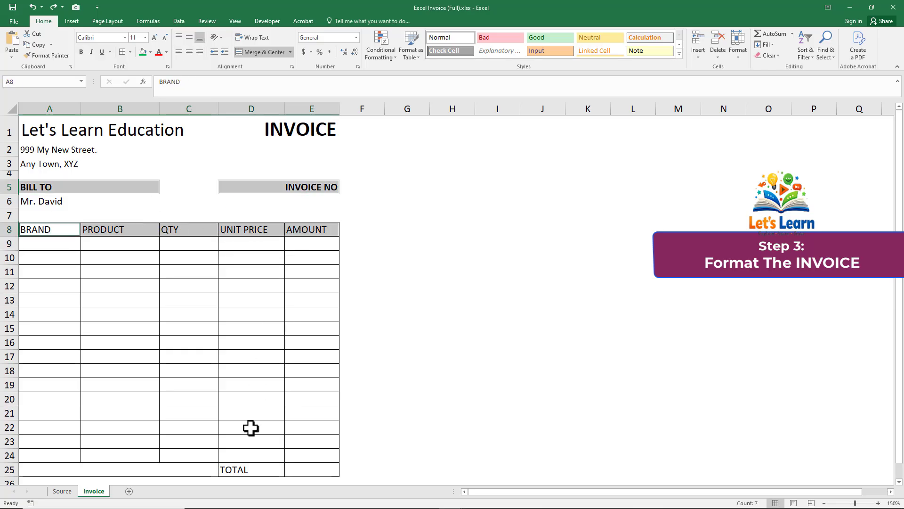
left_click(260, 471, "ctrl")
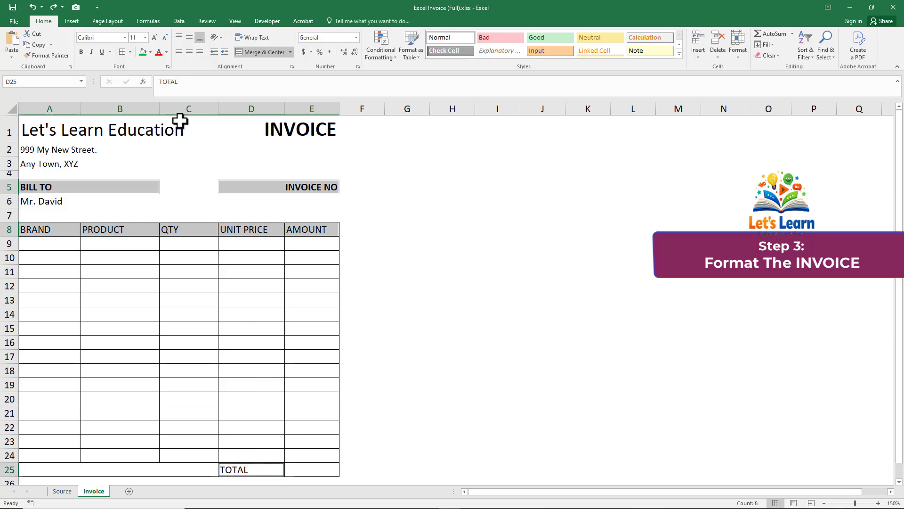
left_click(151, 52)
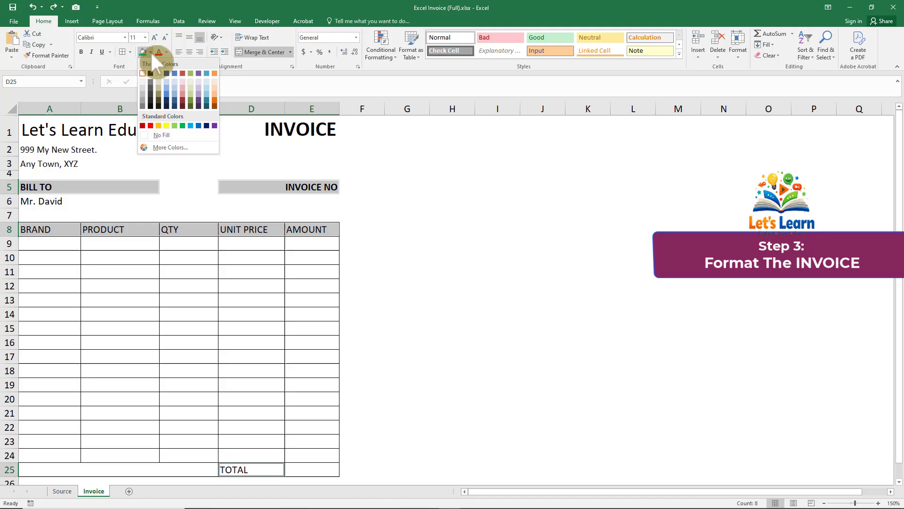
left_click(183, 126)
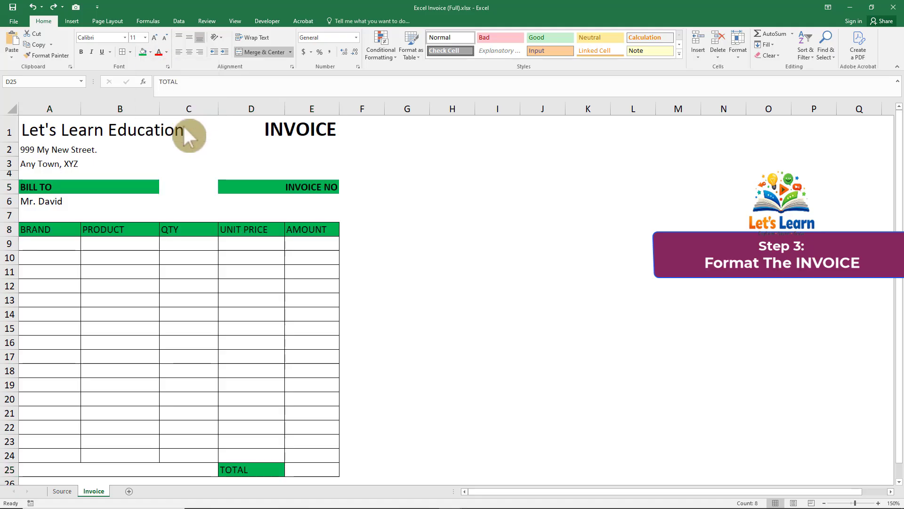
Set the text of the green-filled label and header cells to white and bold
left_click(166, 52)
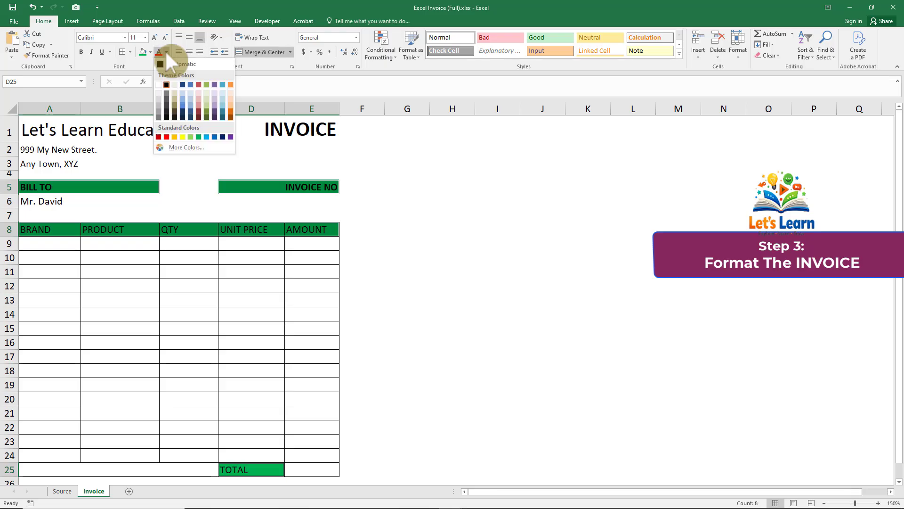
left_click(164, 85)
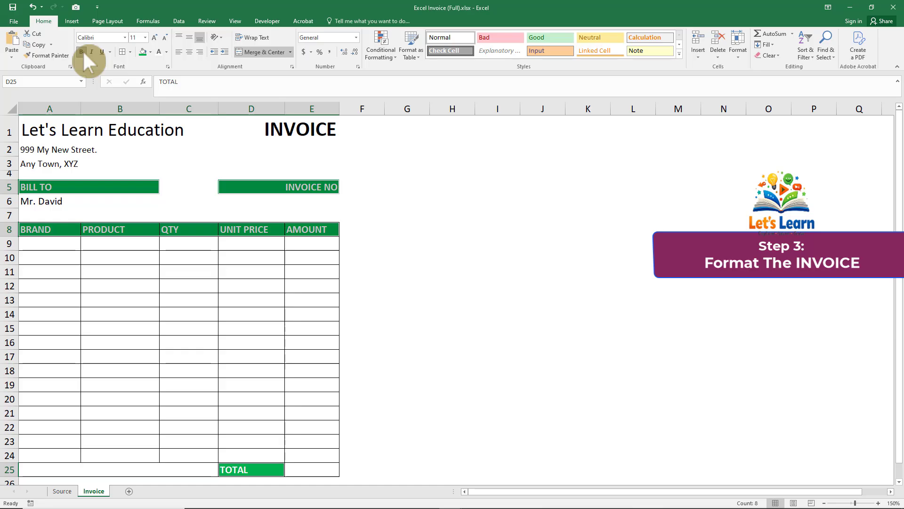
left_click(240, 286)
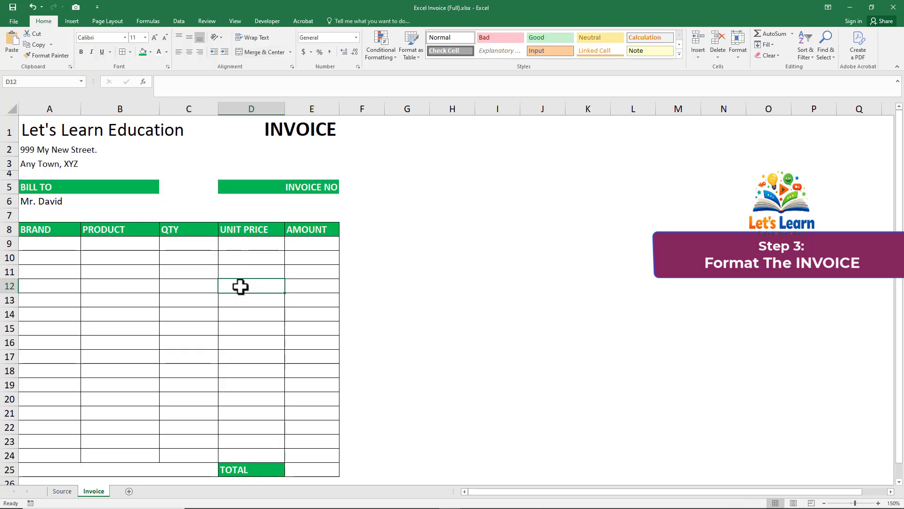
Center the column headings in A8:E8 and right-align the TOTAL label in D25
left_click_drag(65, 228, 299, 231)
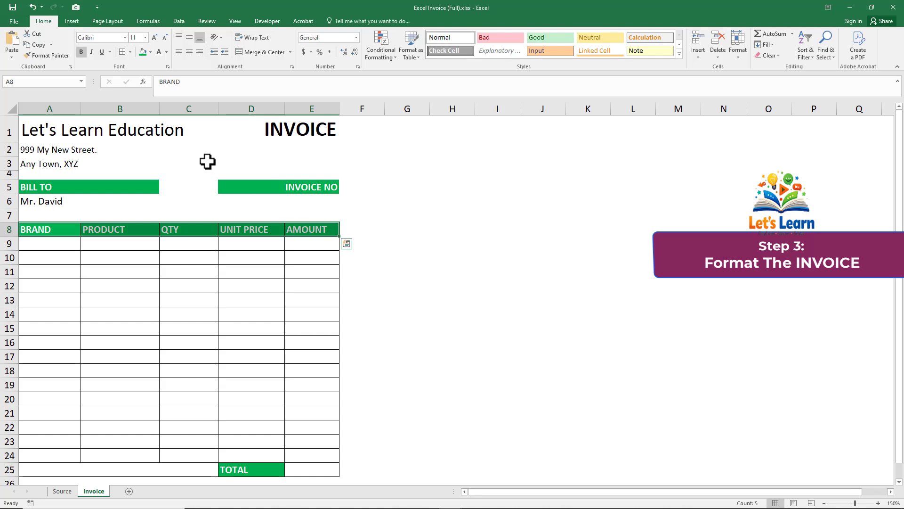
left_click(191, 52)
left_click(262, 470)
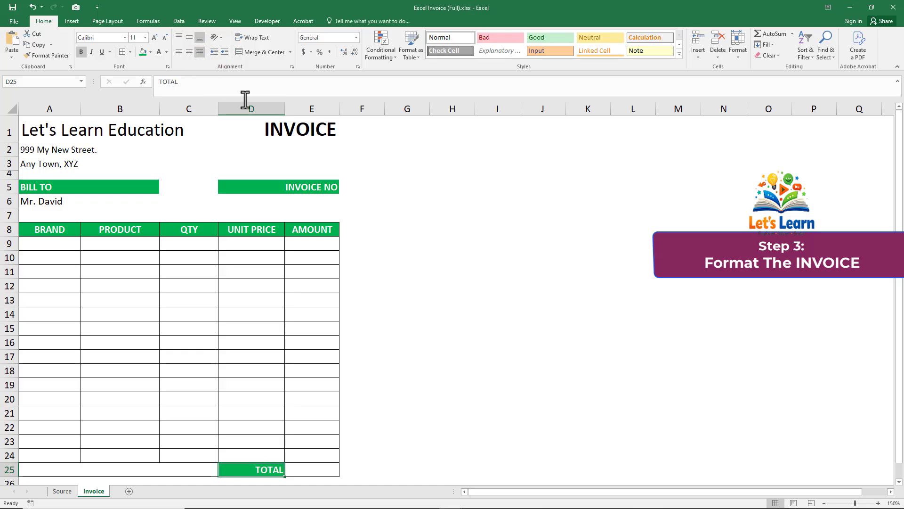
left_click(453, 357)
Set the font color of the company title in A1 and the INVOICE heading in row 1 to standard green
left_click(276, 125)
left_click(75, 127, "ctrl")
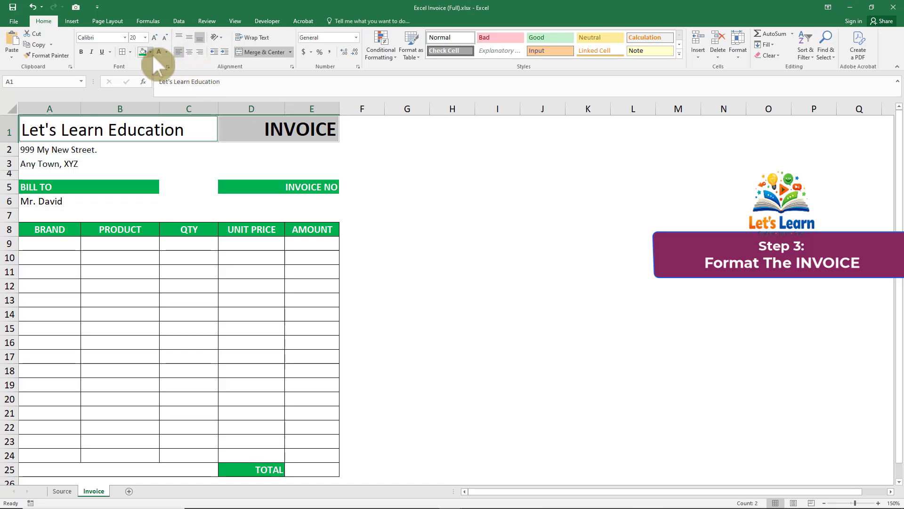
left_click(165, 52)
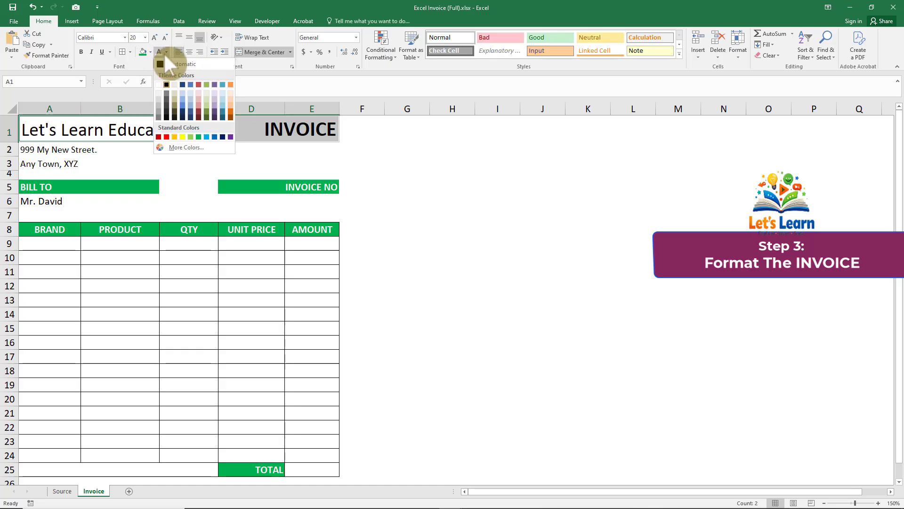
left_click(198, 137)
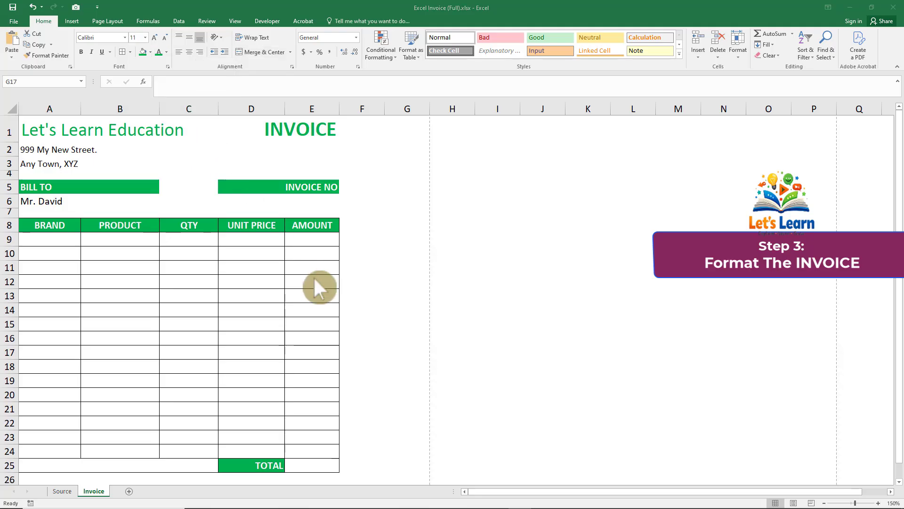
Format the amount cells E9:E25 as Currency with the $ symbol and 0 decimal places
left_click(311, 238)
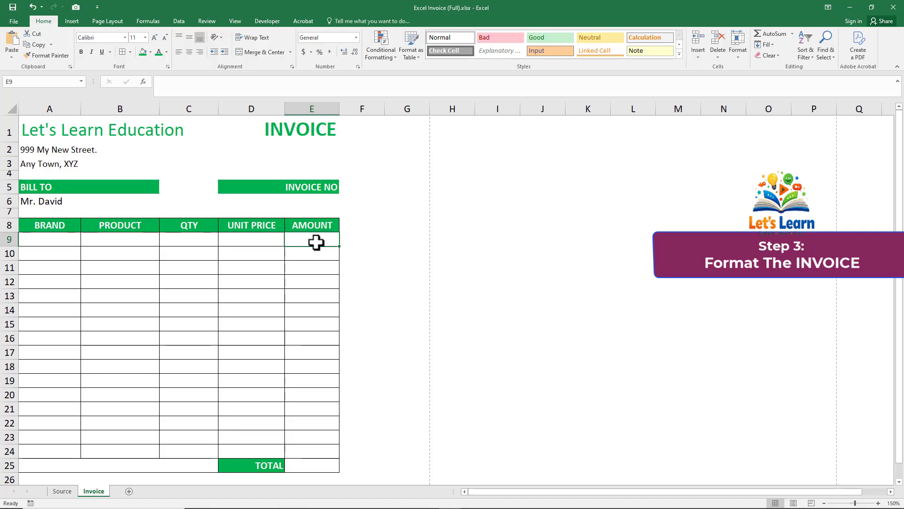
left_click_drag(316, 243, 306, 467)
right_click(313, 289)
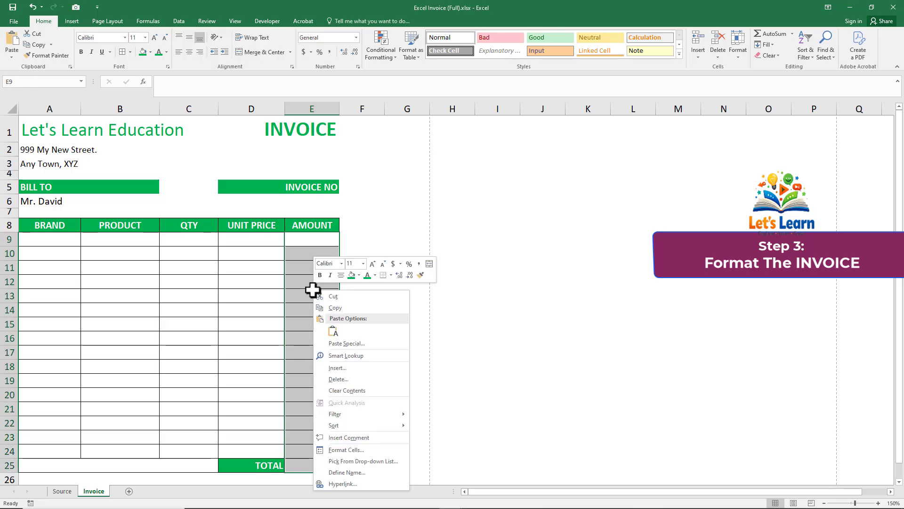
left_click(344, 449)
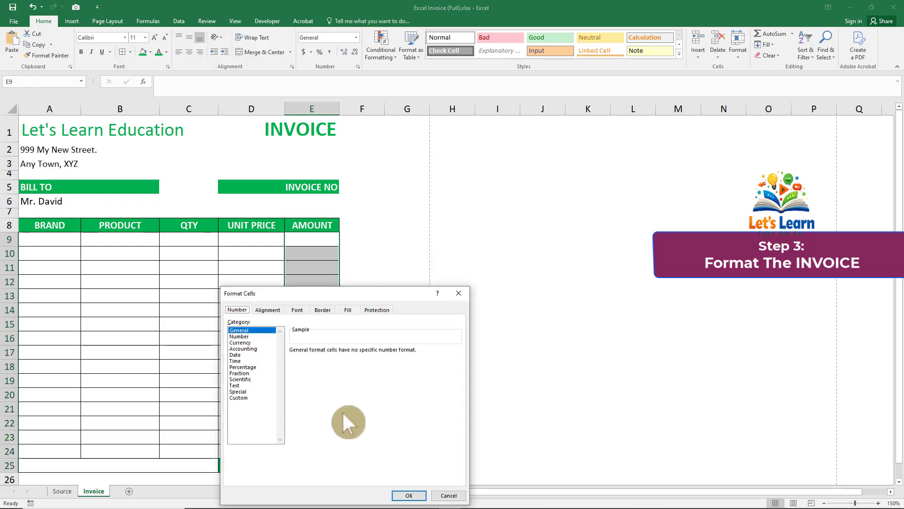
left_click_drag(335, 293, 357, 199)
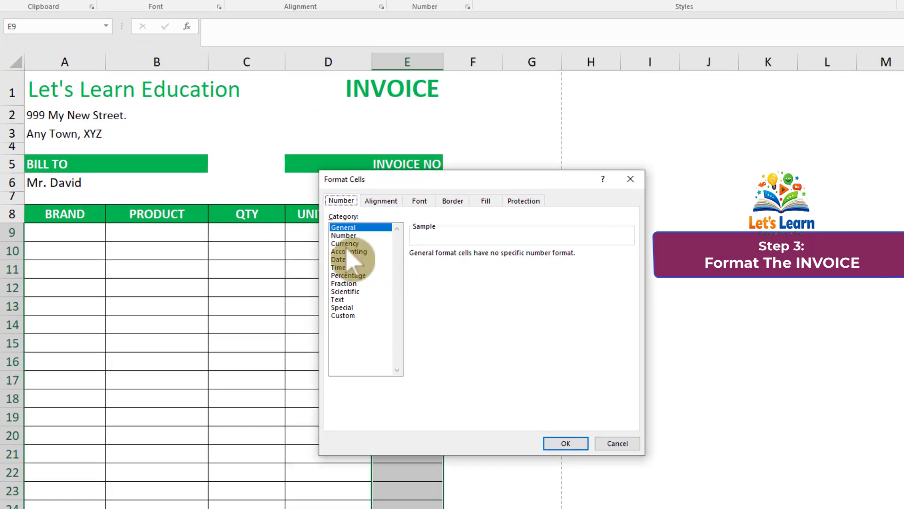
left_click(320, 244)
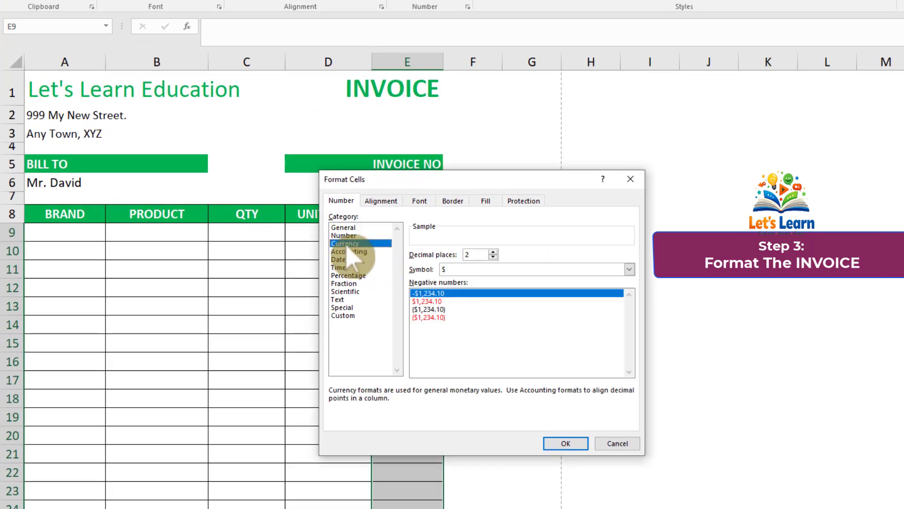
left_click(493, 257)
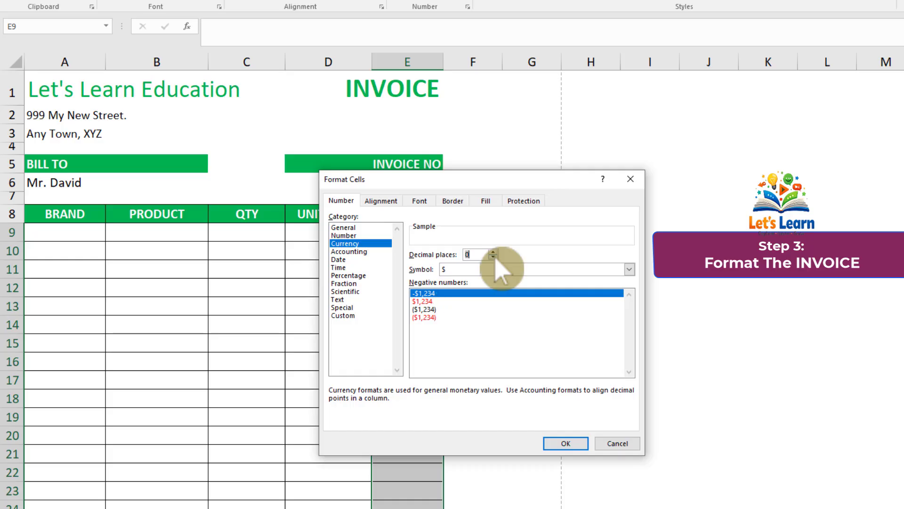
left_click(566, 446)
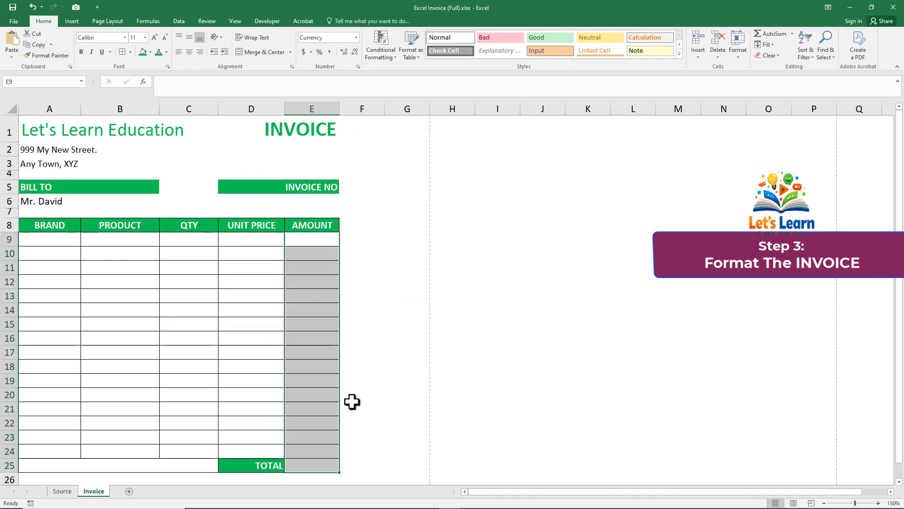
left_click(320, 423)
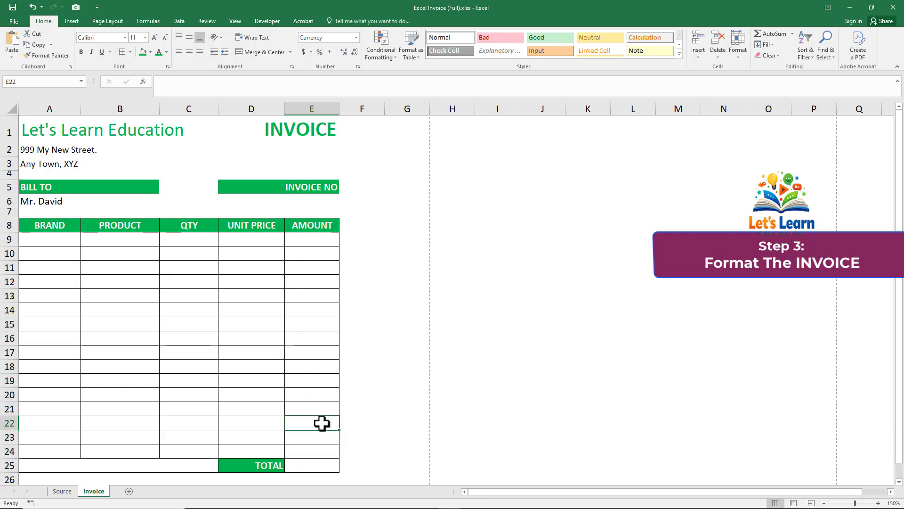
Total the invoice amounts in E25 with a SUM formula over the range E9:E24
left_click(304, 468)
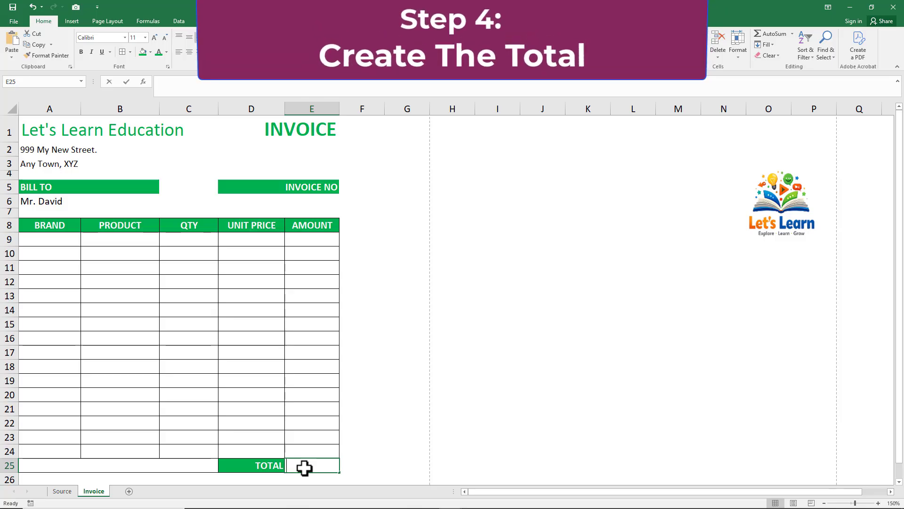
type("=sum")
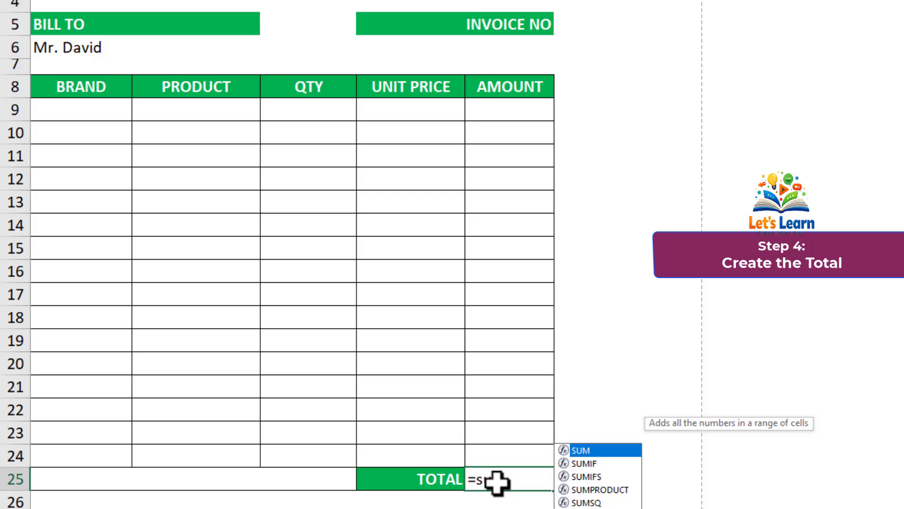
type("(")
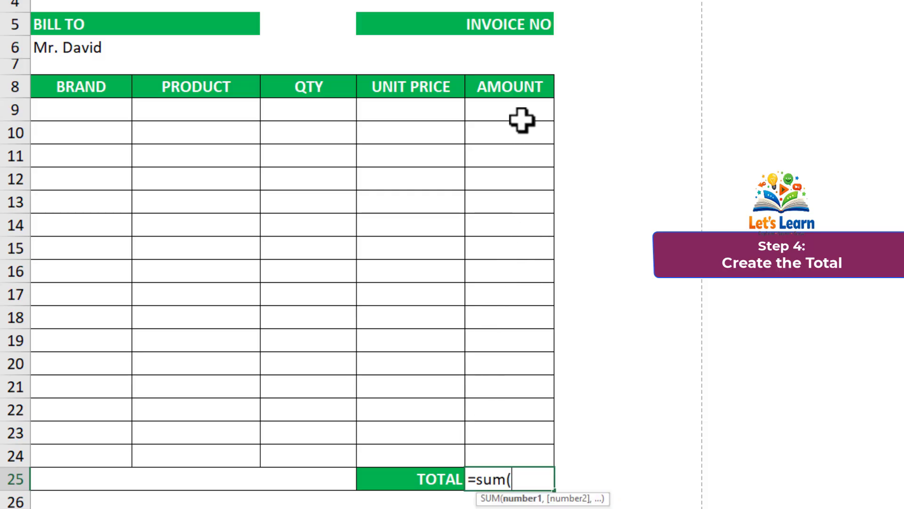
left_click_drag(522, 111, 503, 460)
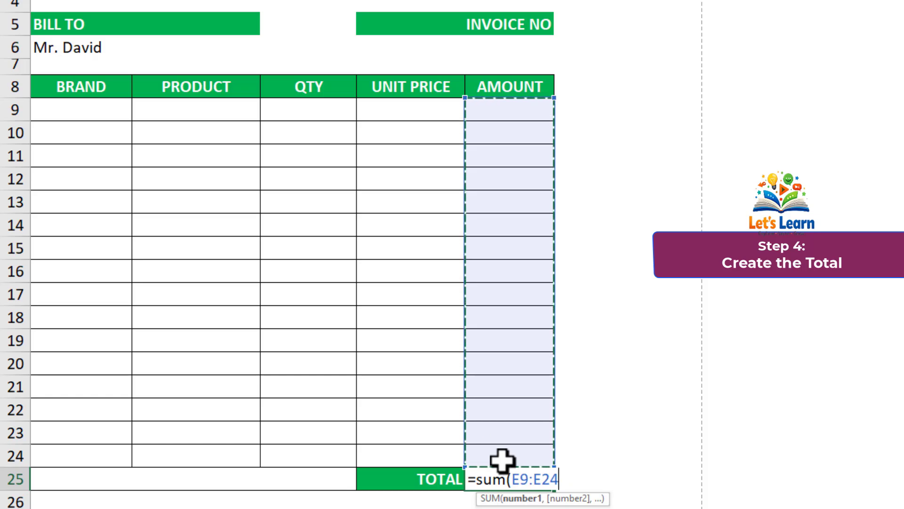
type(")")
key("Return")
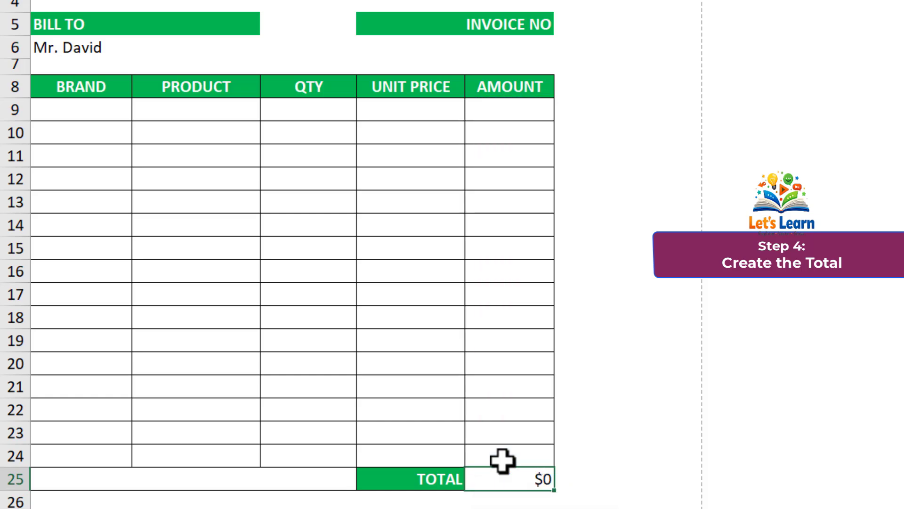
scroll(502, 460, "down", 1)
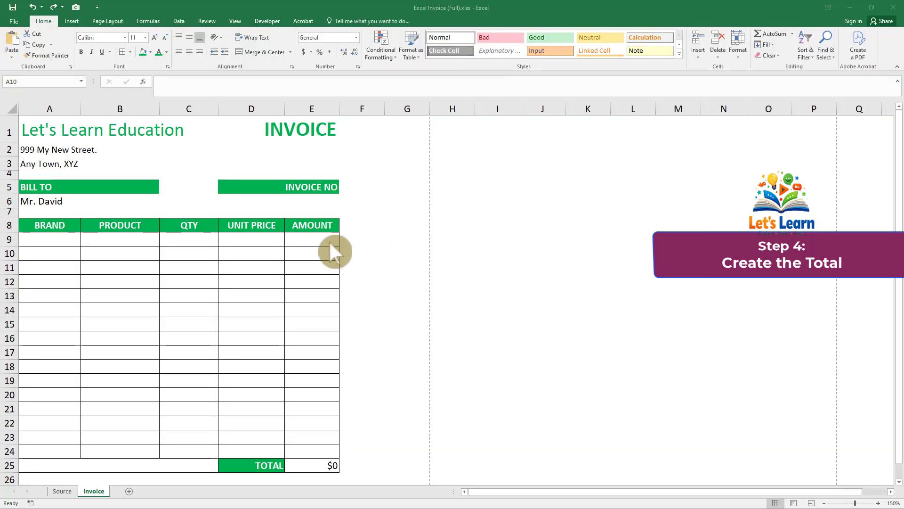
Insert an entire column before column A, widen it slightly, and check the page layout in print preview
left_click(32, 239)
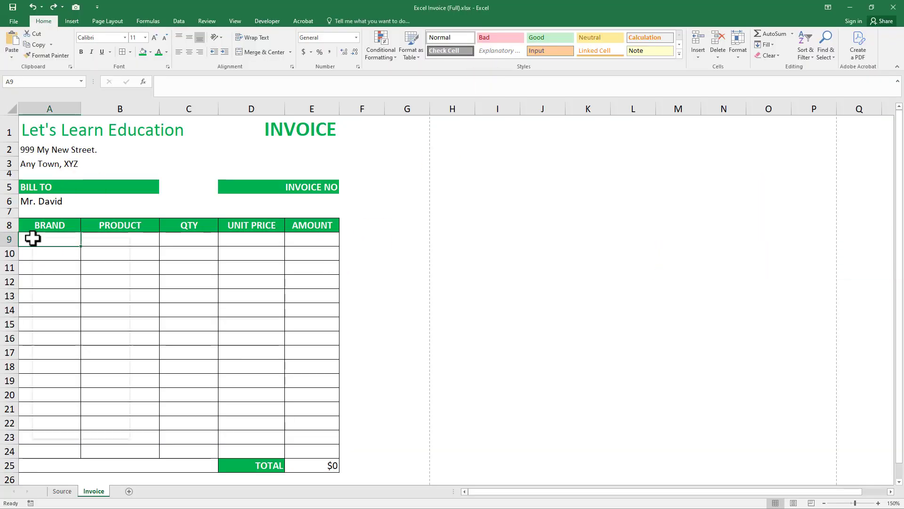
right_click(33, 238)
left_click(58, 315)
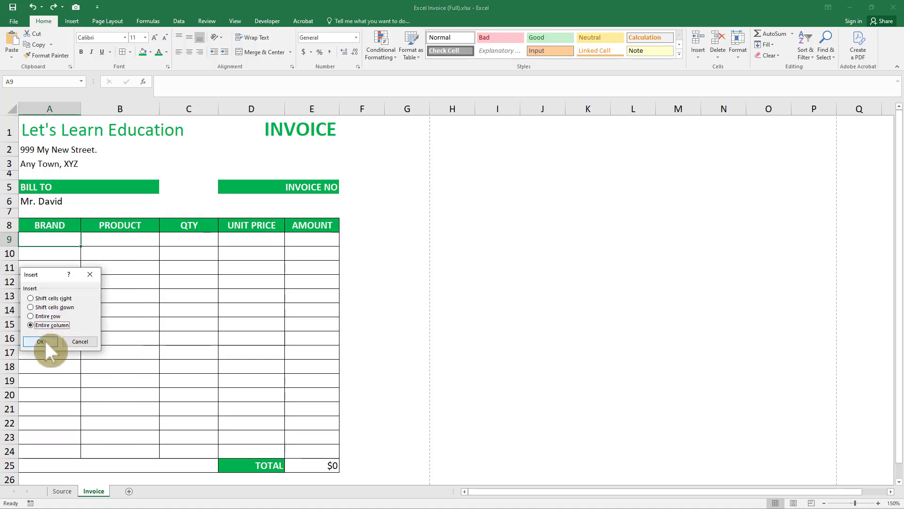
left_click(45, 342)
left_click_drag(65, 109, 79, 111)
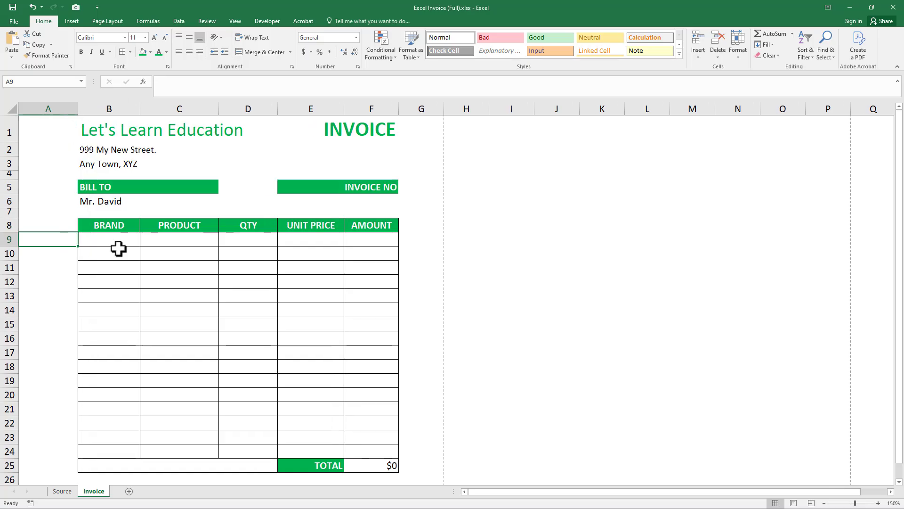
left_click(420, 338)
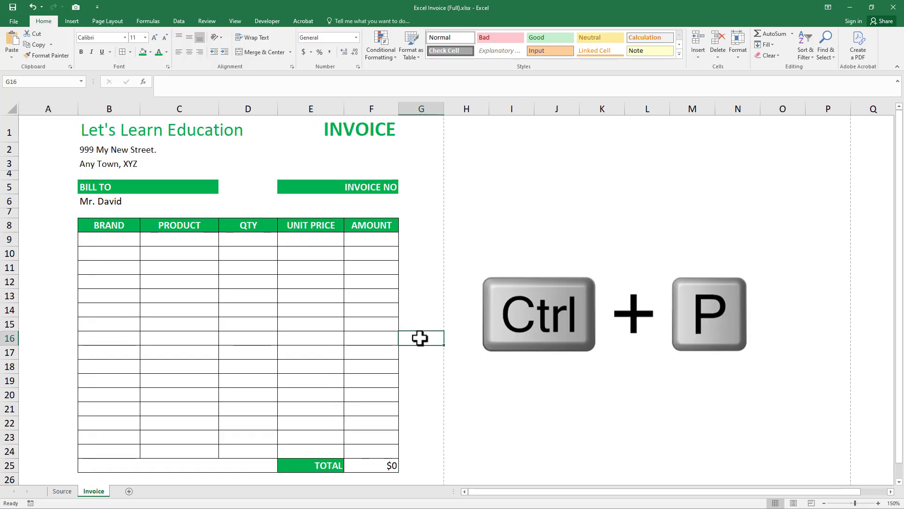
key("ctrl+p")
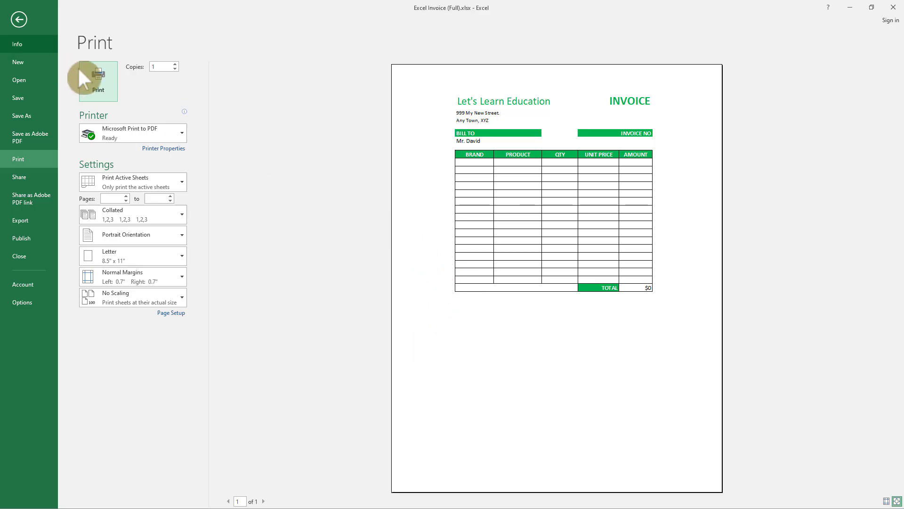
left_click(20, 20)
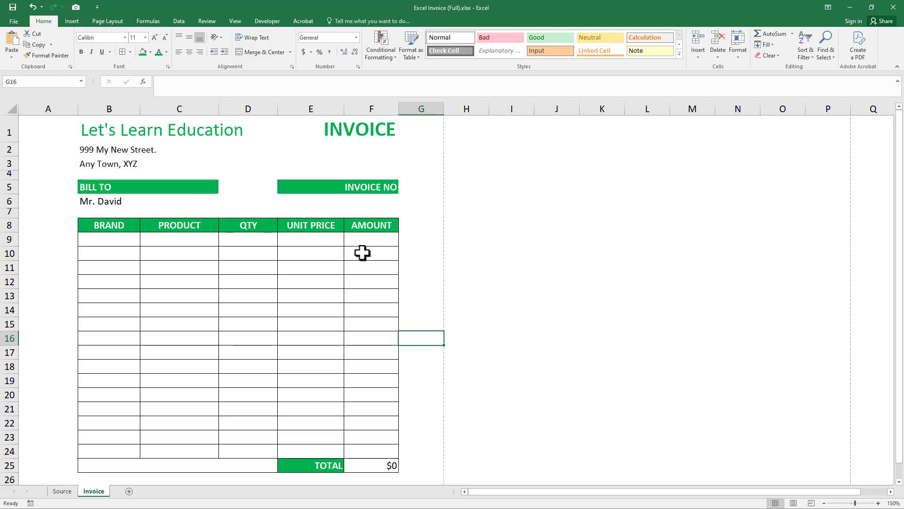
left_click(413, 267)
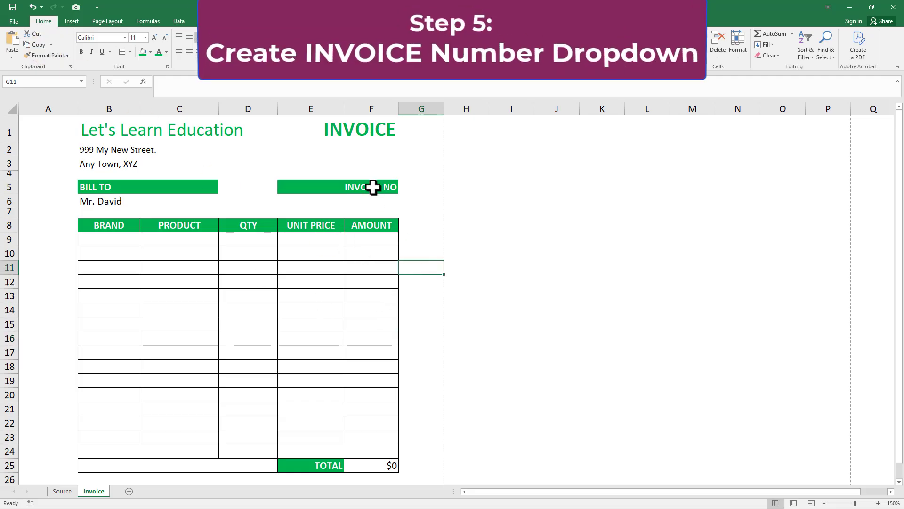
left_click(375, 189)
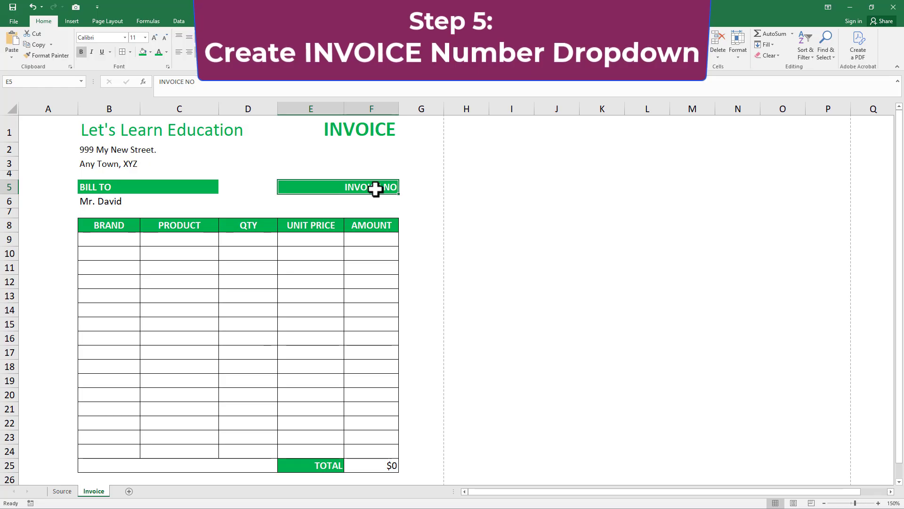
left_click(121, 241)
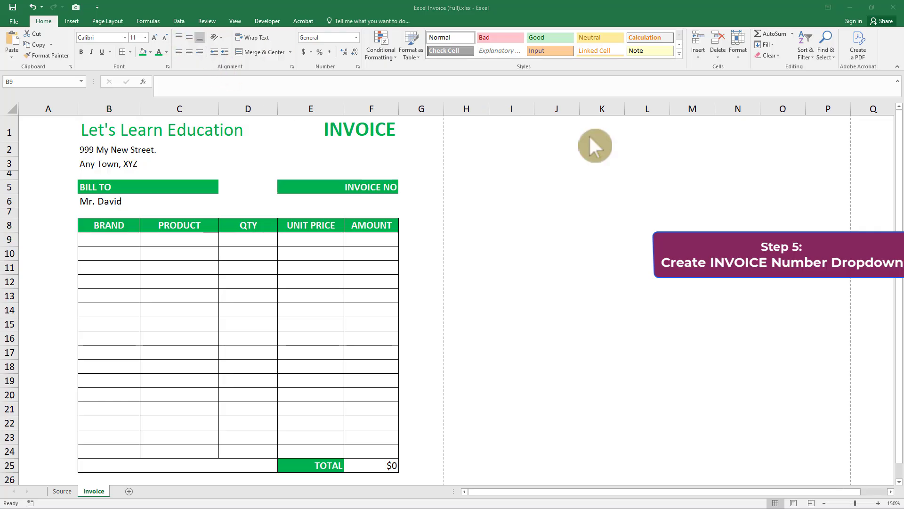
Add data validation to the merged INVOICE NO cell E5 with List as the allowed type
left_click(357, 187)
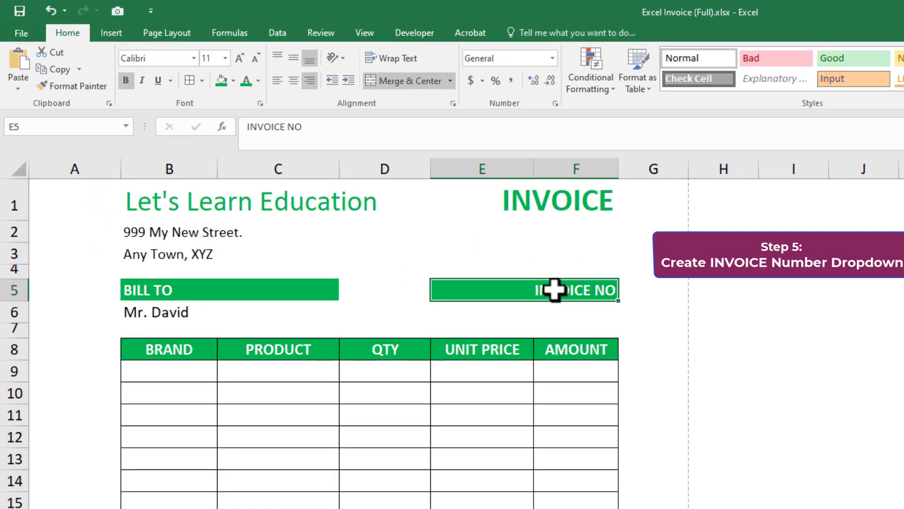
left_click(277, 37)
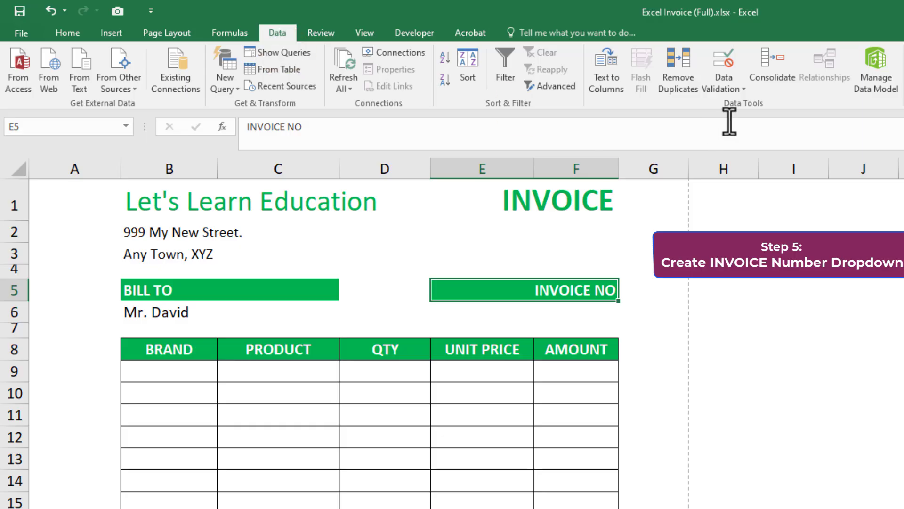
left_click(740, 89)
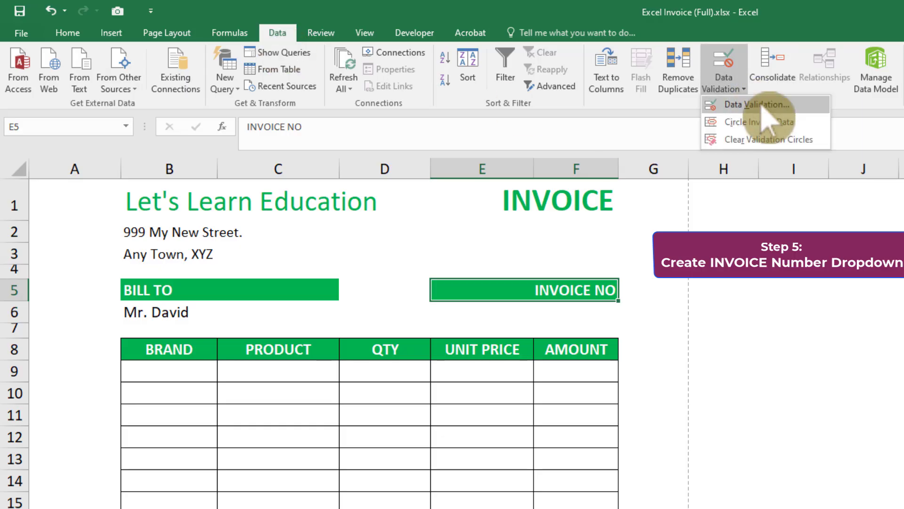
left_click(756, 104)
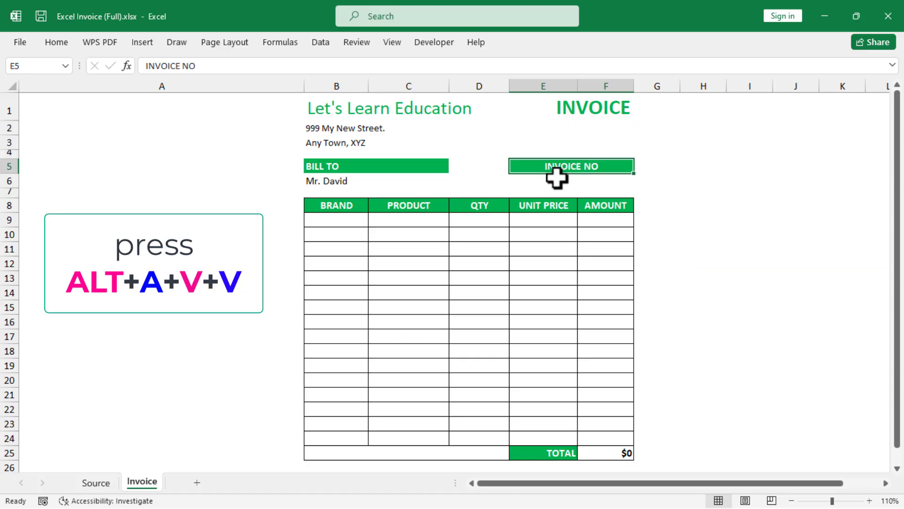
key("alt")
key("a")
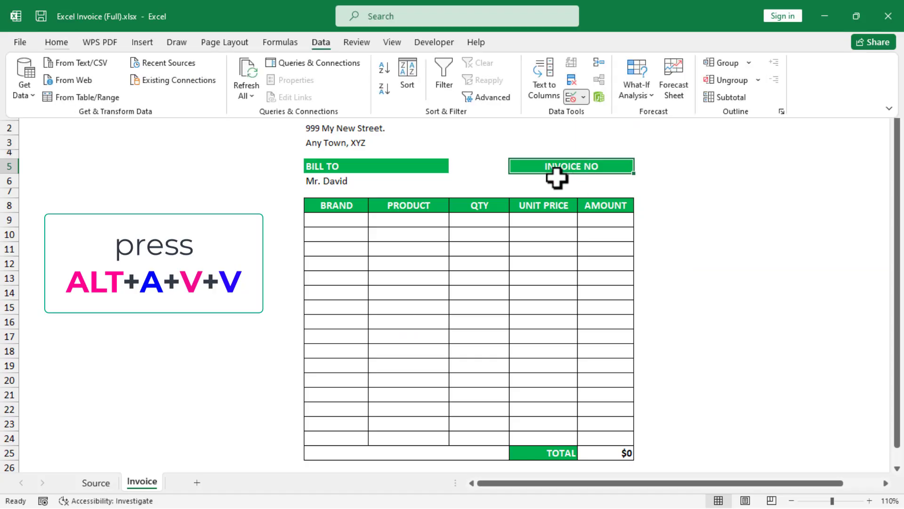
key("v")
key("v")
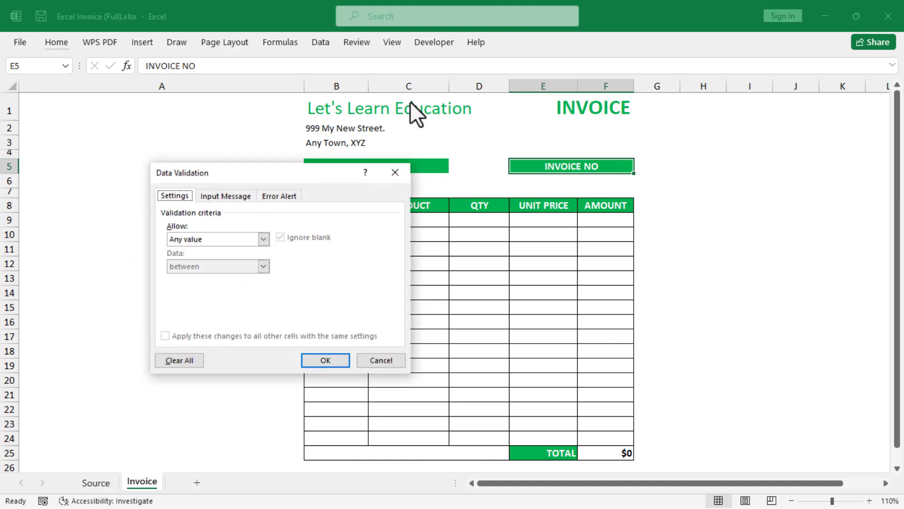
left_click_drag(262, 183, 654, 196)
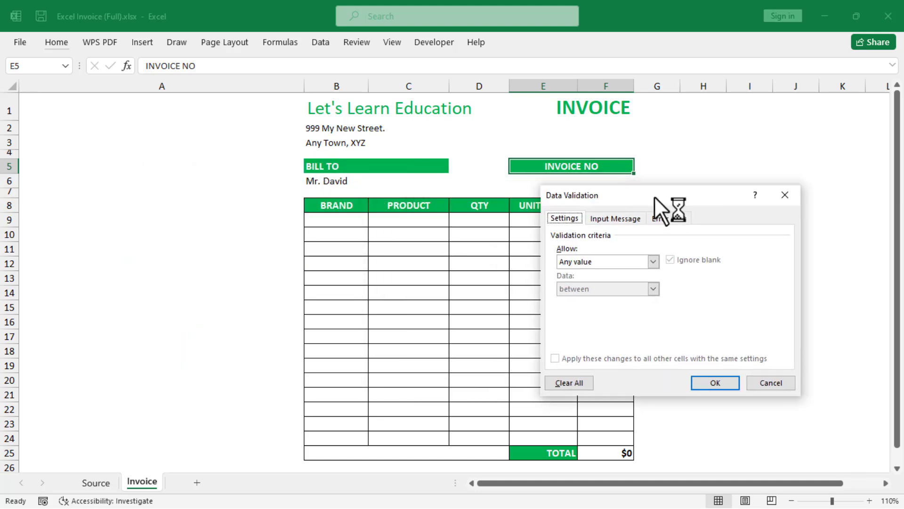
left_click(653, 262)
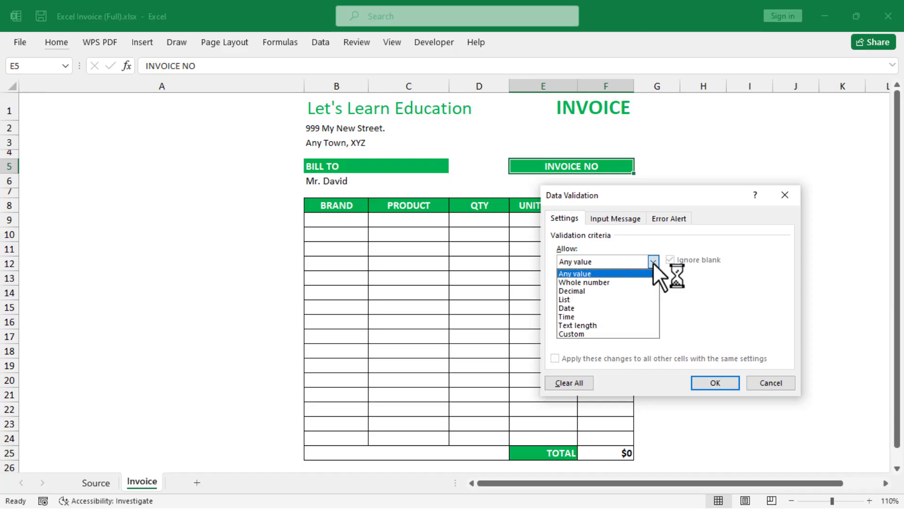
left_click(583, 300)
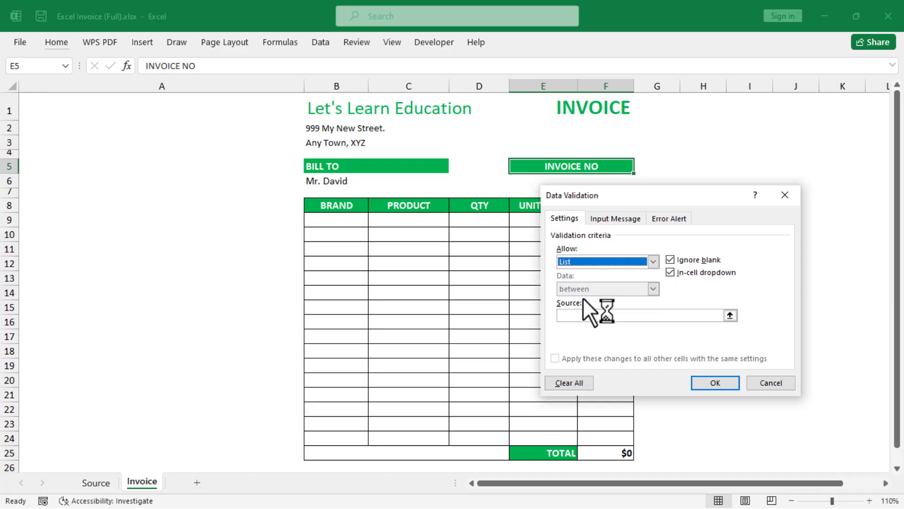
Set the validation list source to the invoice numbers in =Source!$B$2:$B$109 and apply the rule
left_click(709, 316)
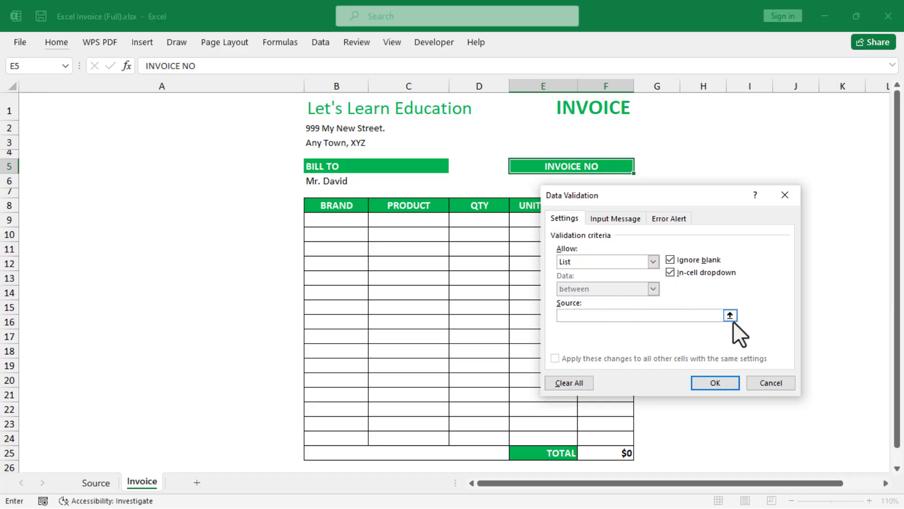
left_click(730, 316)
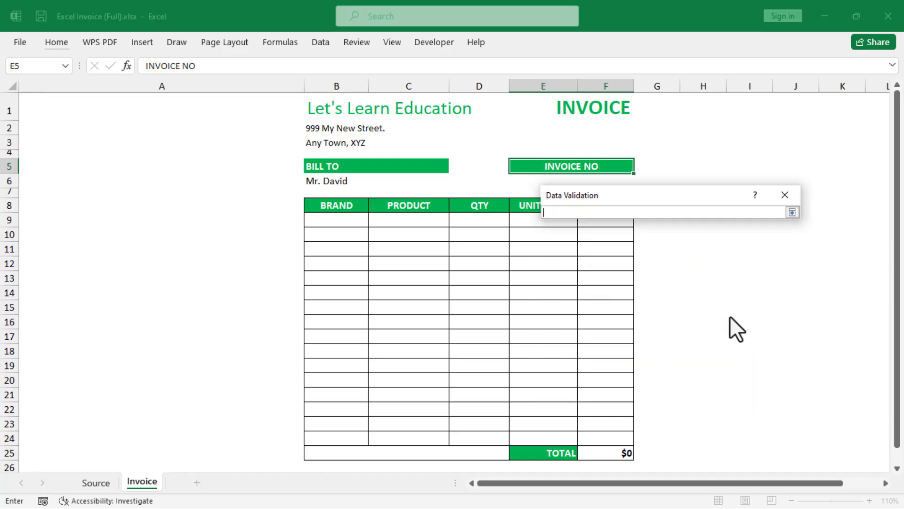
left_click(94, 484)
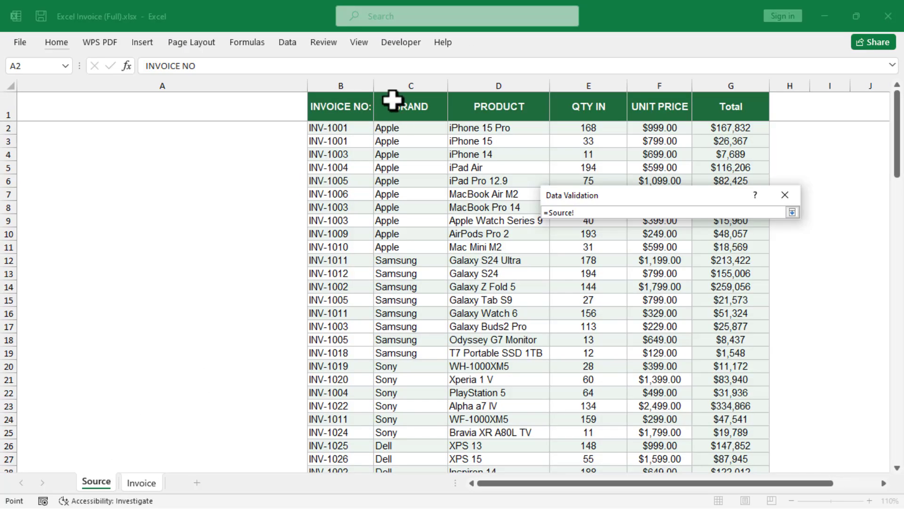
left_click_drag(339, 129, 337, 446)
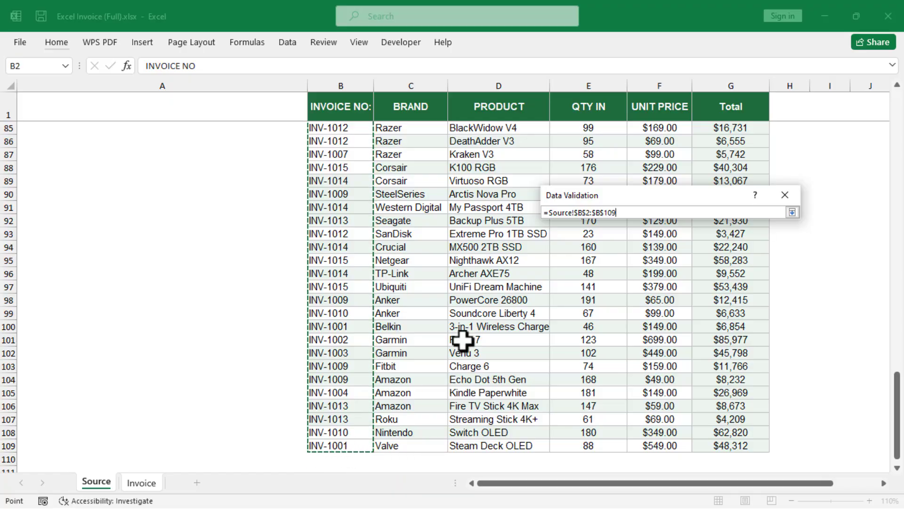
key("Return")
key("Return")
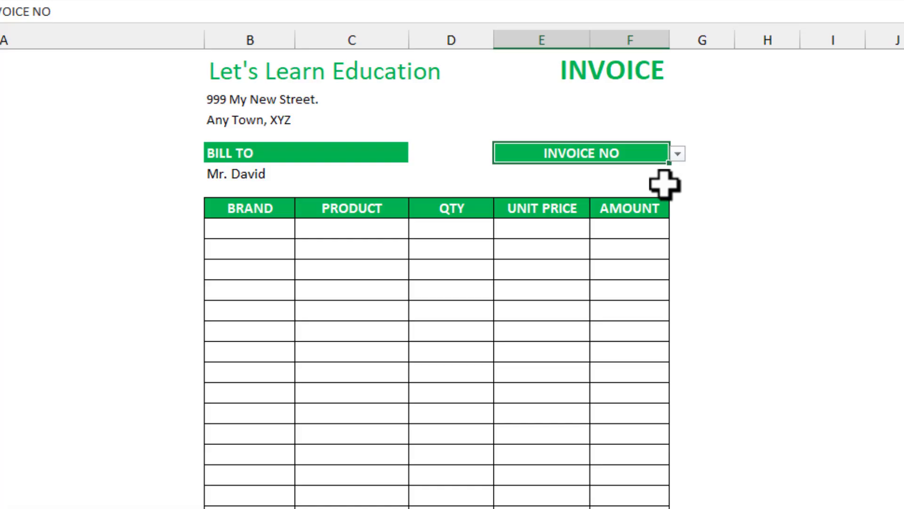
Test the dropdown in E5 by choosing INV-1006, INV-1010 and INV-1011 in turn
left_click(676, 157)
left_click(509, 331)
left_click(677, 154)
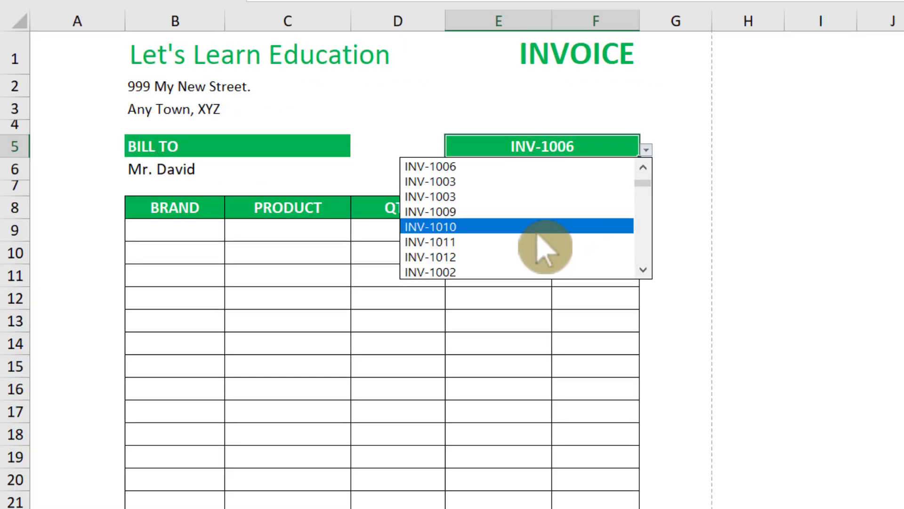
left_click(583, 244)
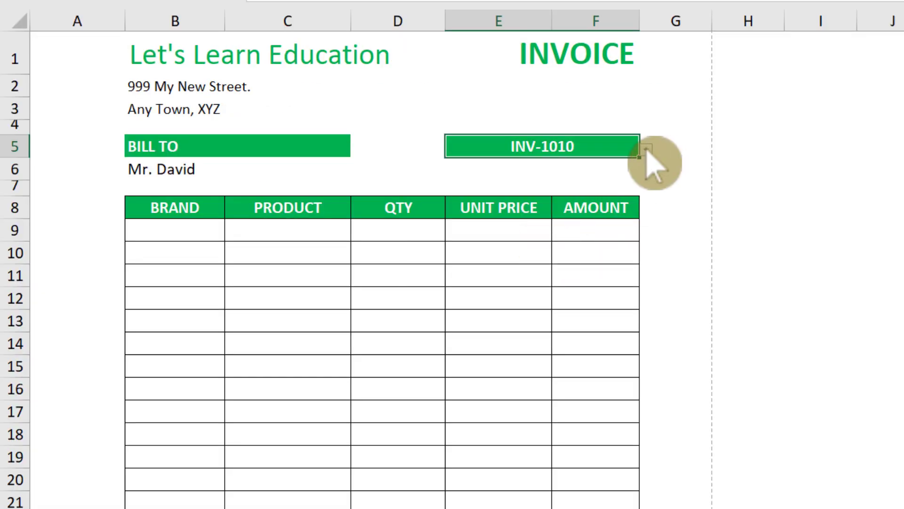
left_click(648, 151)
left_click(498, 239)
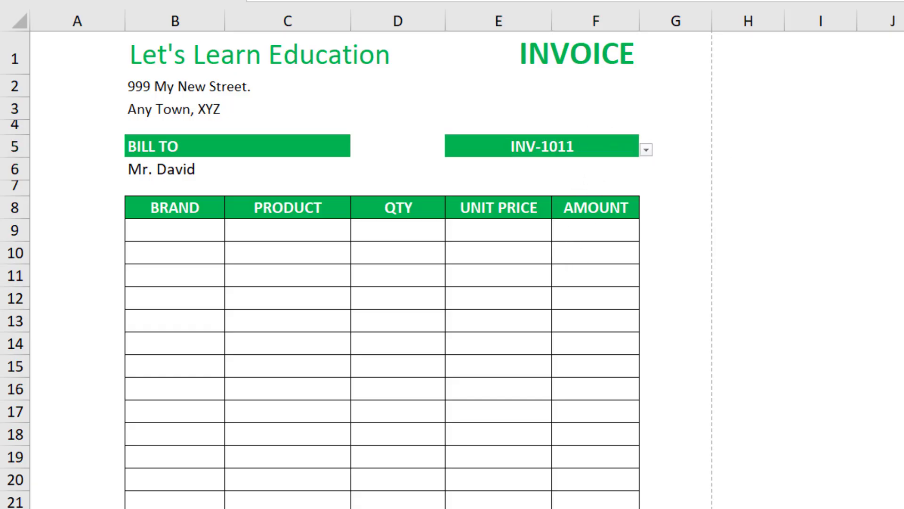
Start a FILTER formula in cell B9 of the Invoice sheet with Source!C2:G109 as its array
left_click(196, 238)
left_click(191, 231)
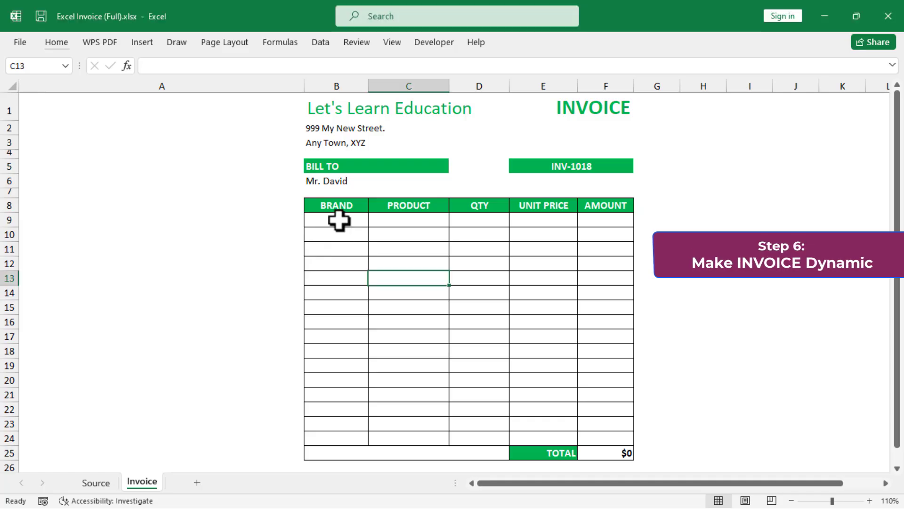
left_click(337, 220)
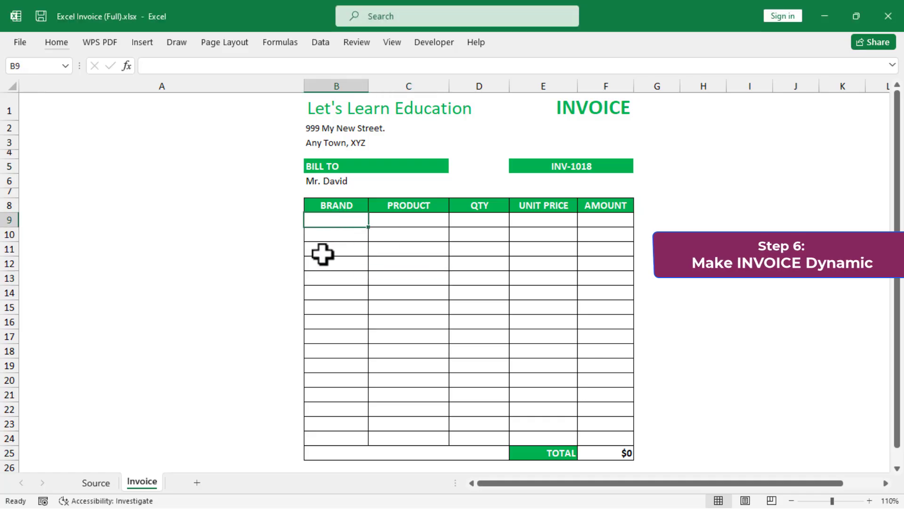
type("=")
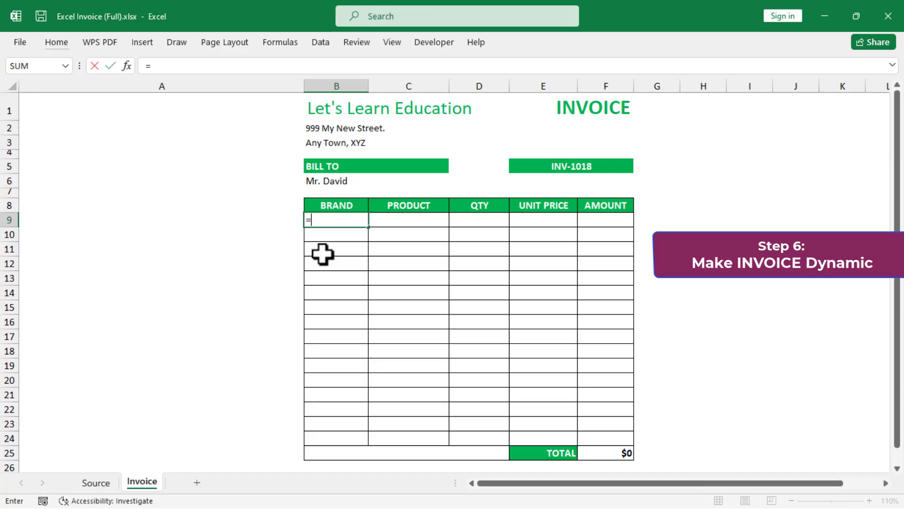
type("FI")
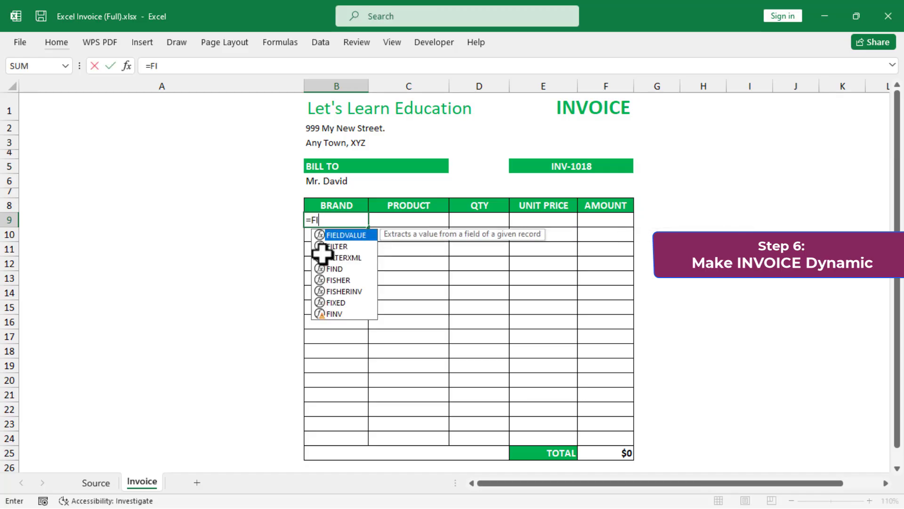
type("LTER")
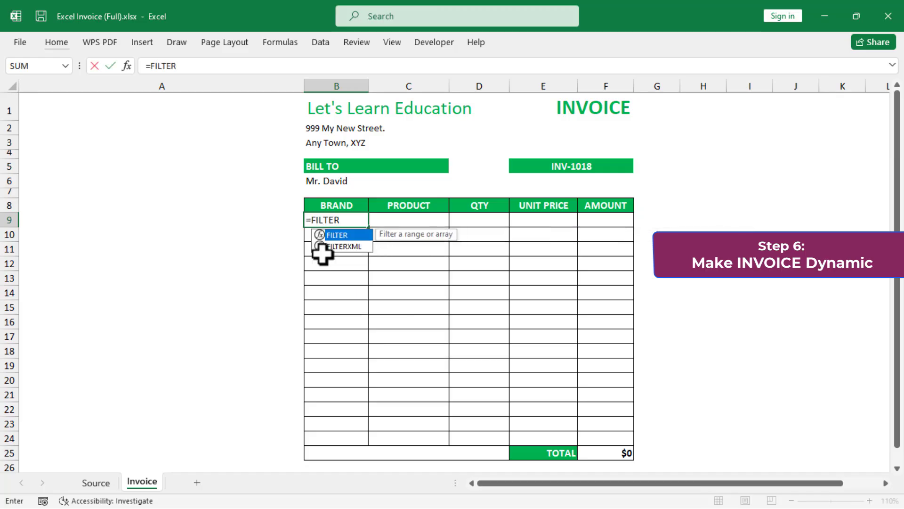
type("(")
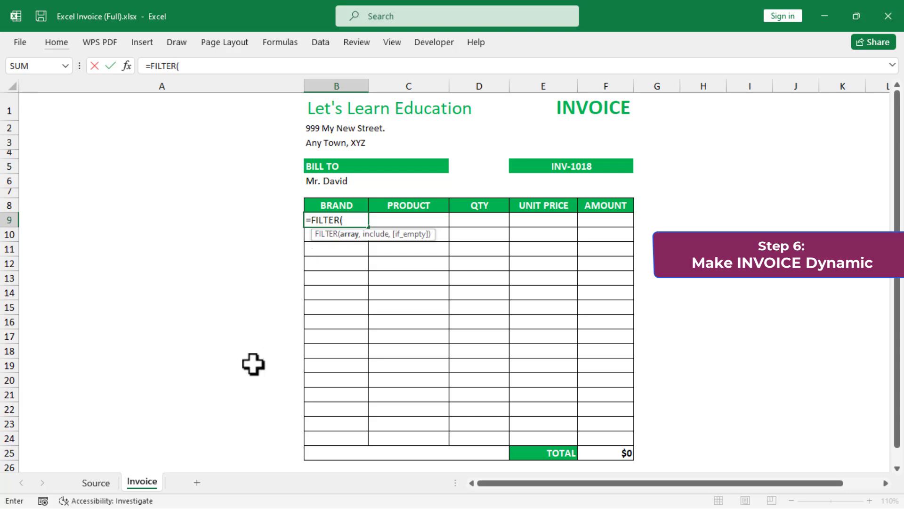
left_click(100, 482)
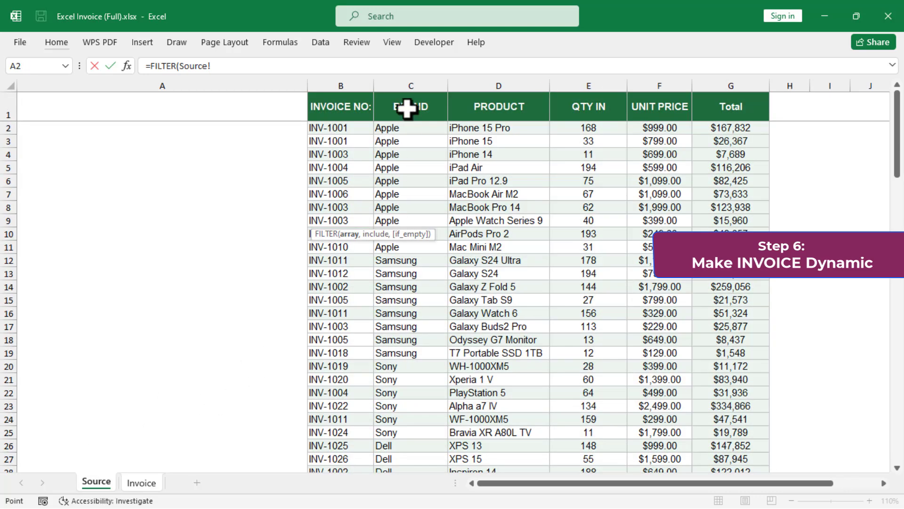
left_click_drag(389, 127, 716, 451)
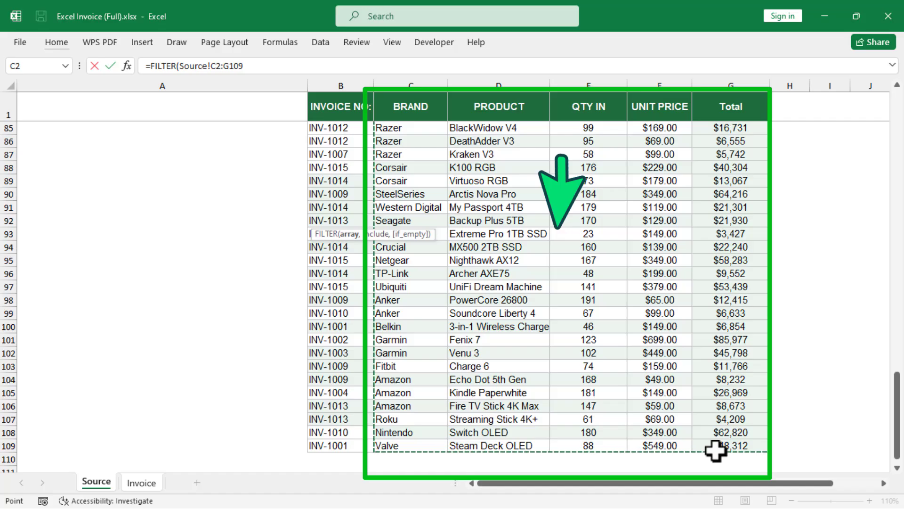
Complete the B9 FILTER formula with the include condition Source!B2:B109=Invoice!E5 and enter it
type(",")
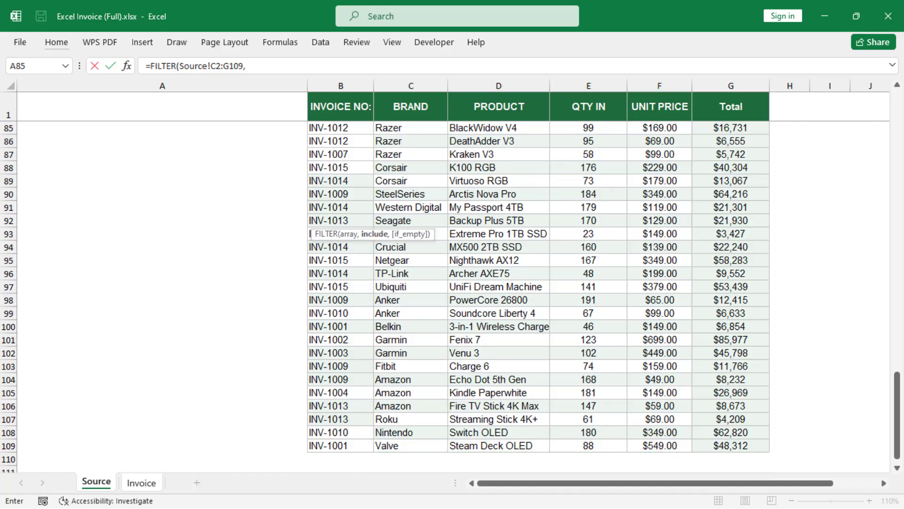
left_click_drag(898, 403, 901, 122)
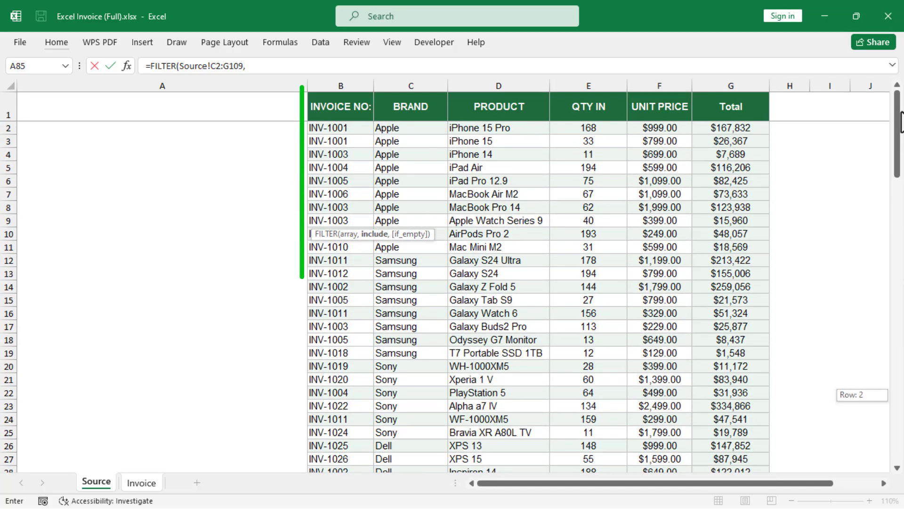
left_click_drag(341, 126, 333, 446)
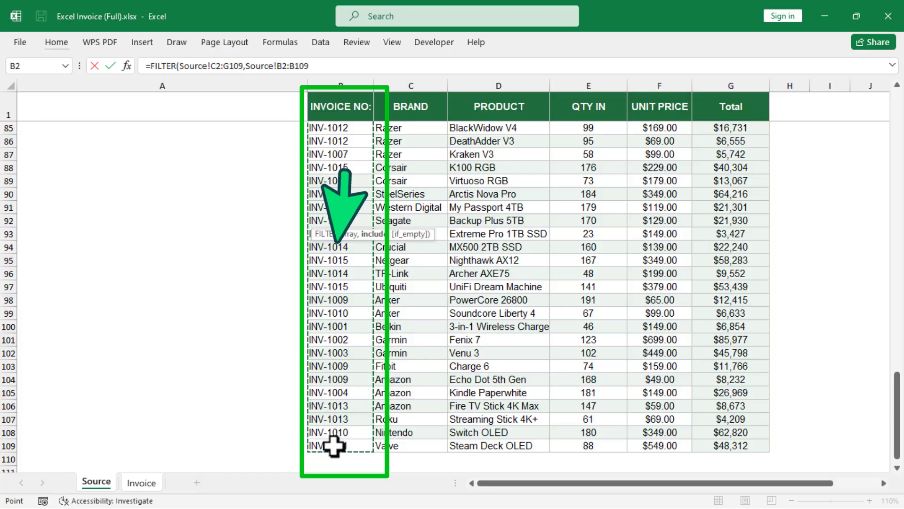
type("=")
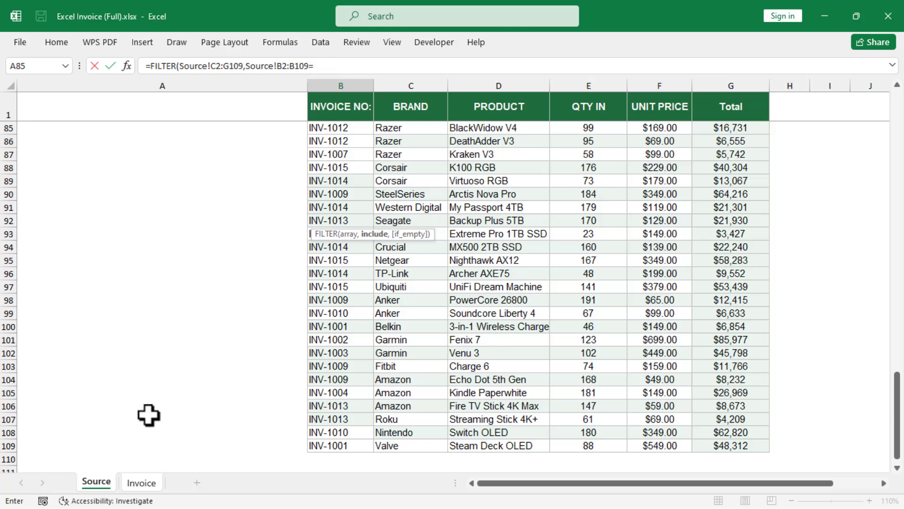
left_click(143, 483)
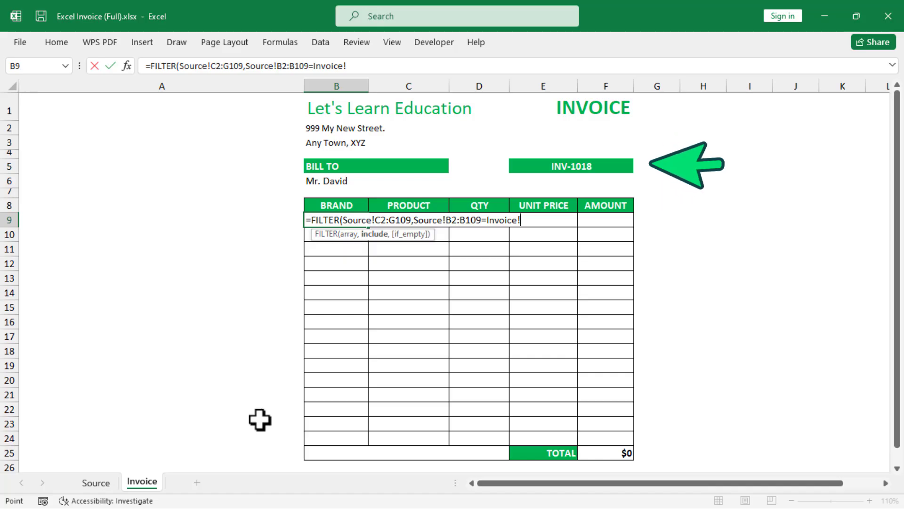
left_click(601, 170)
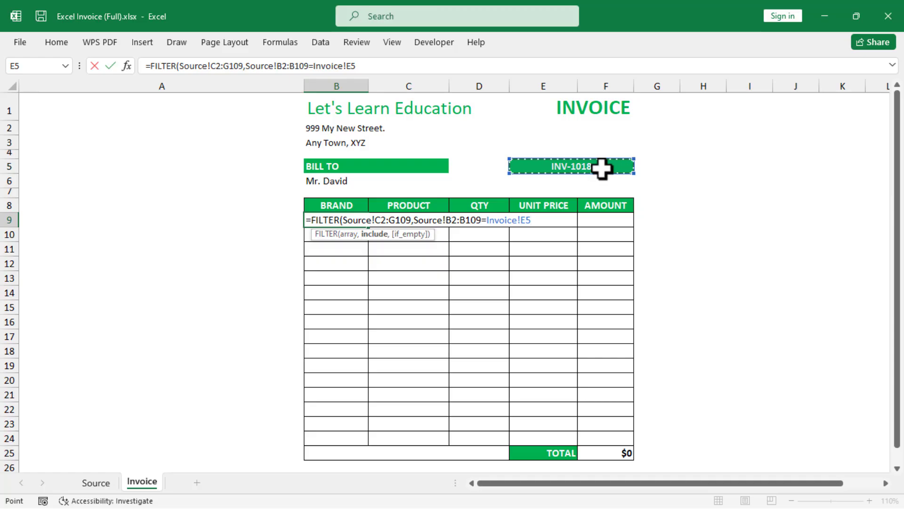
type(")")
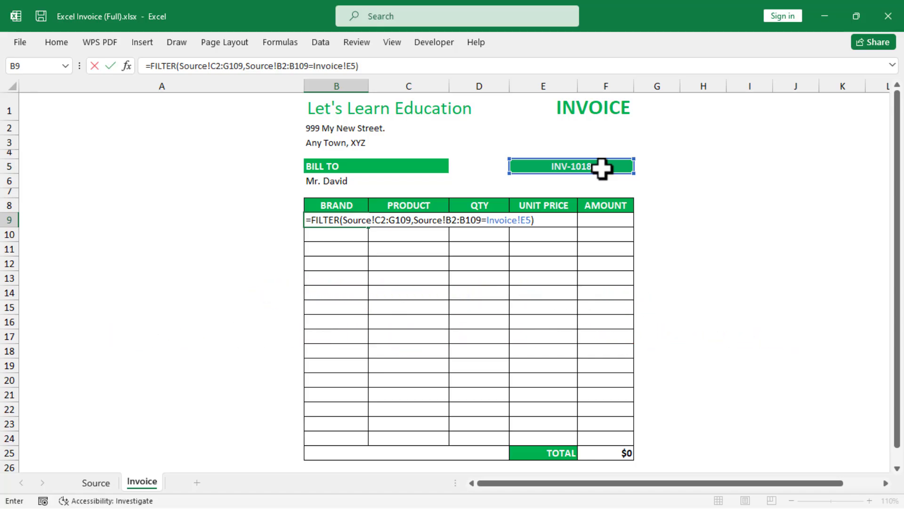
key("Return")
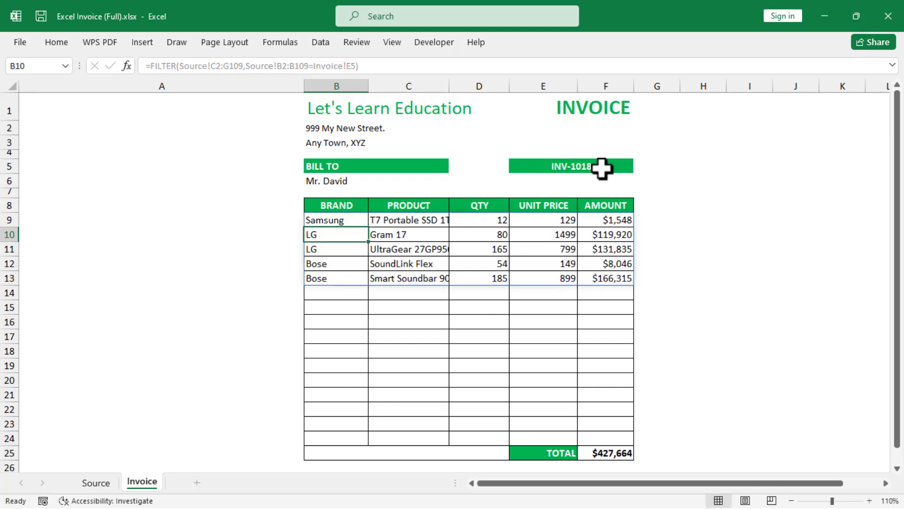
Test the dynamic invoice by choosing INV-1022, INV-1002 and INV-1019 in turn for the invoice number in E5
left_click(584, 359)
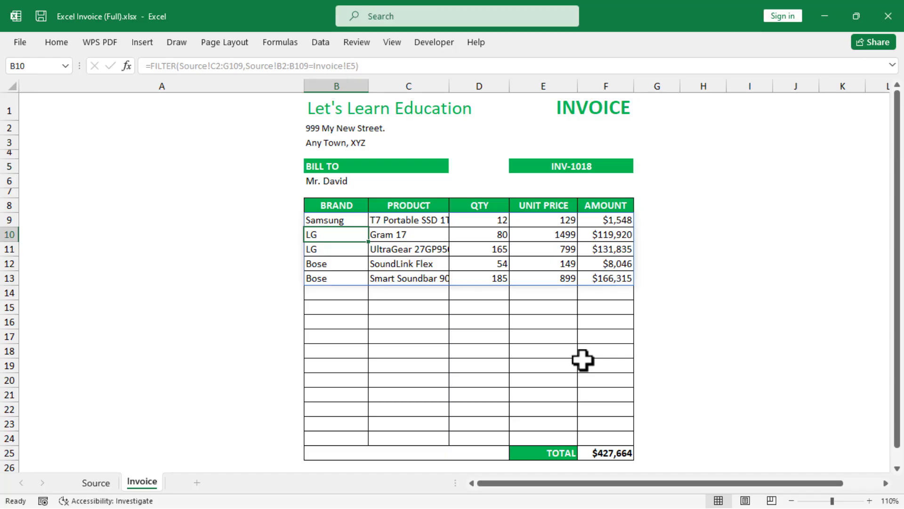
left_click(583, 360)
left_click(630, 167)
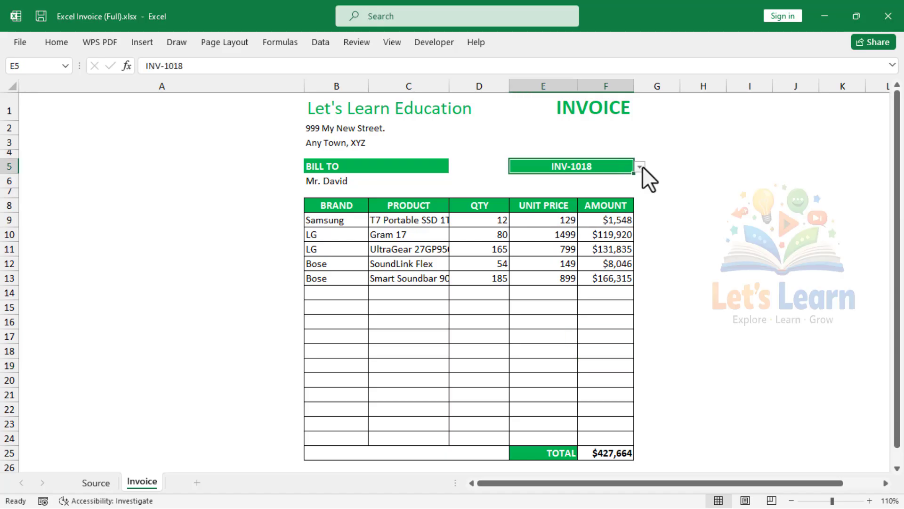
left_click(640, 166)
left_click(552, 211)
left_click(639, 167)
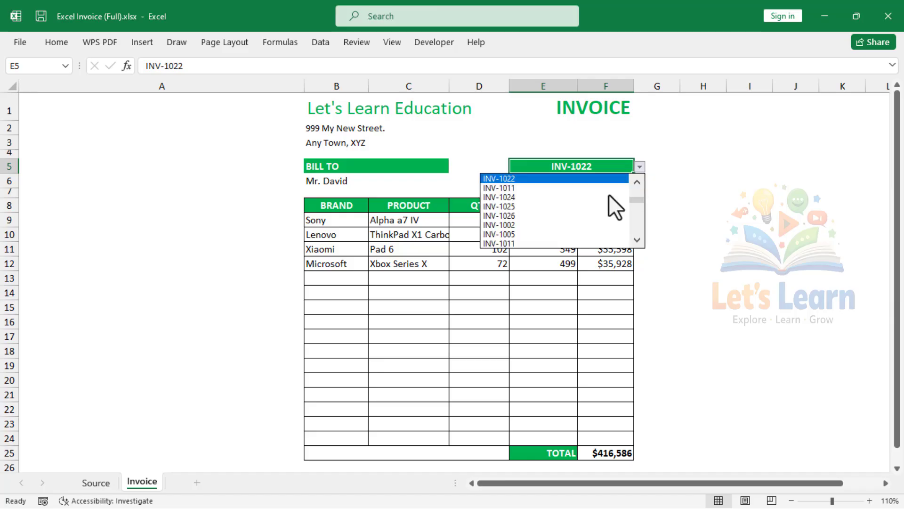
left_click(567, 225)
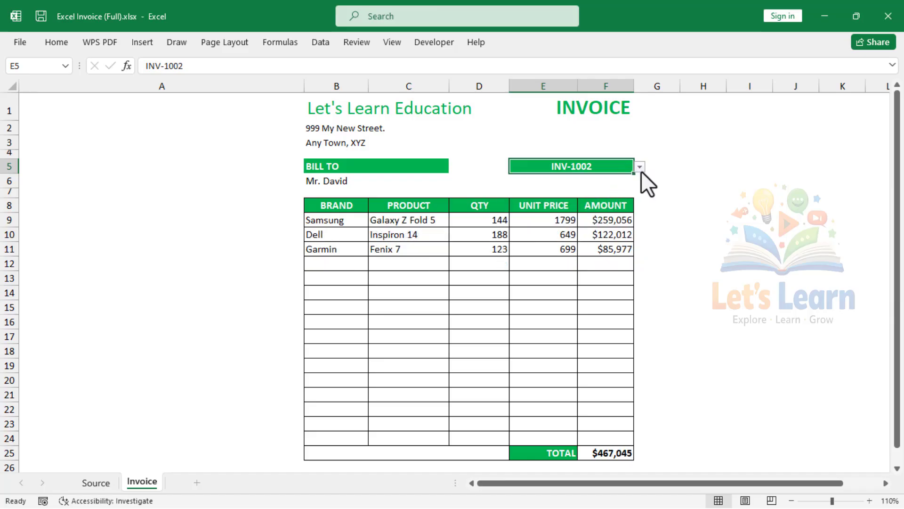
left_click(640, 168)
left_click(547, 235)
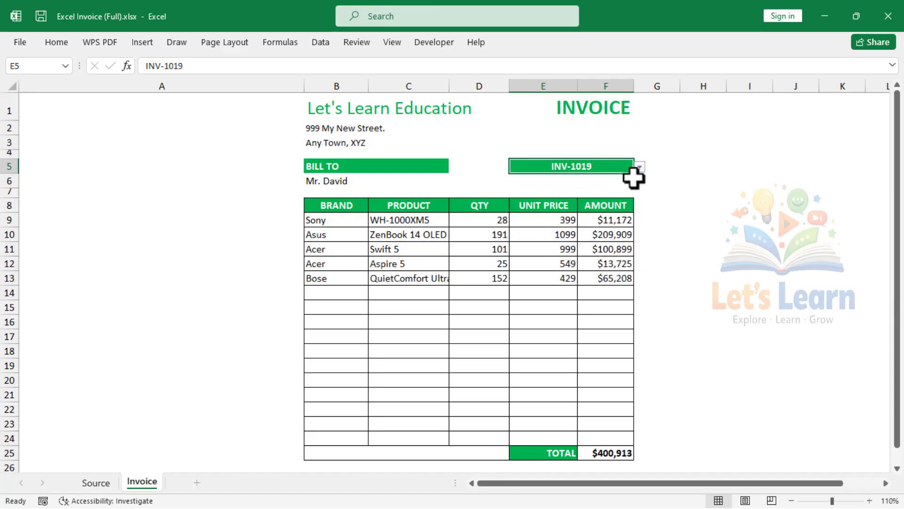
Select INV-1013 and INV-1012 in turn in E5 to check that the item rows update
left_click(640, 167)
left_click_drag(636, 200, 633, 236)
left_click(540, 220)
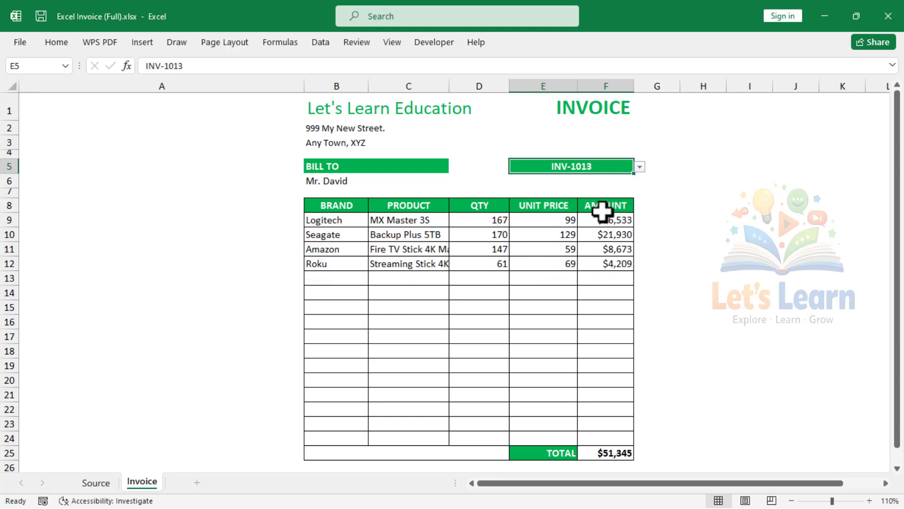
left_click(639, 167)
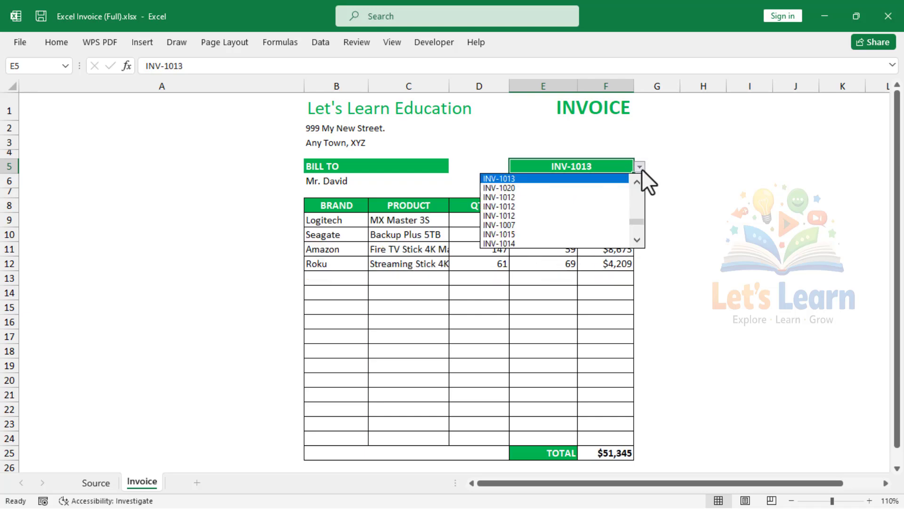
left_click(573, 216)
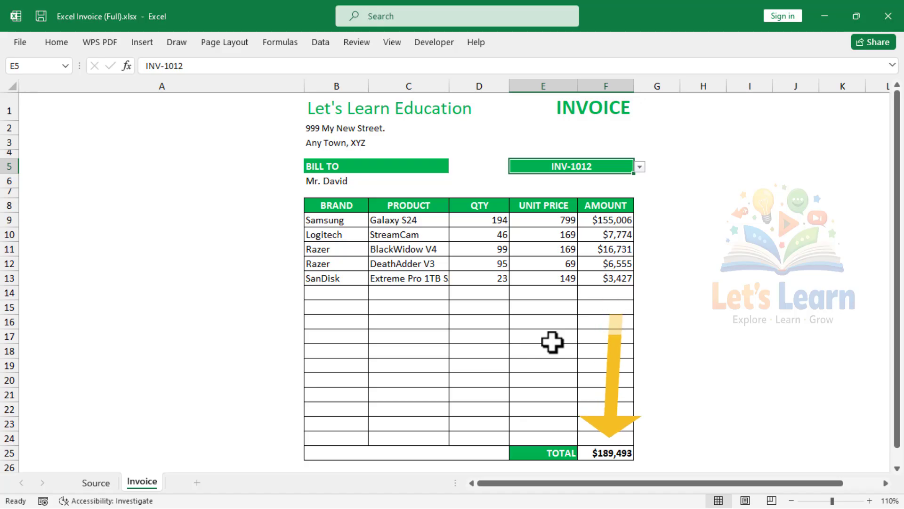
Check the TOTAL with invoice number INV-1018 and set E5 to INV-1001
left_click(639, 167)
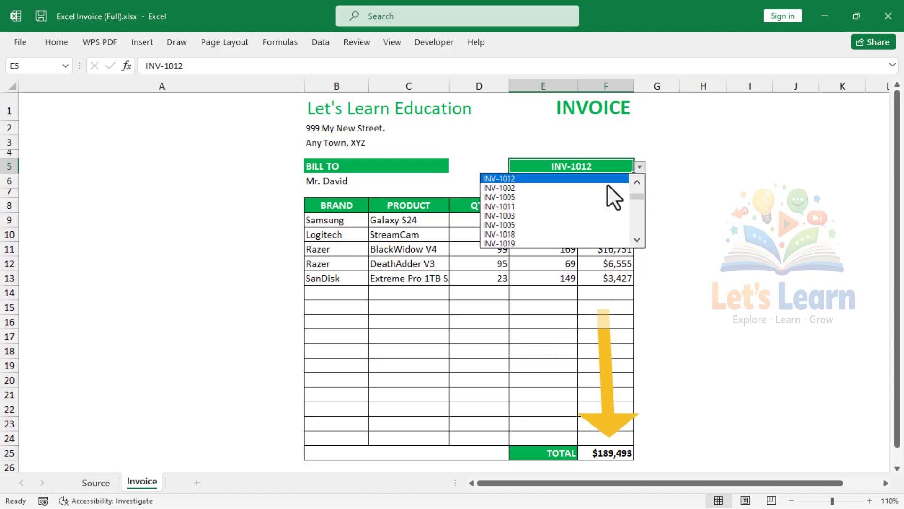
left_click(535, 234)
left_click(640, 168)
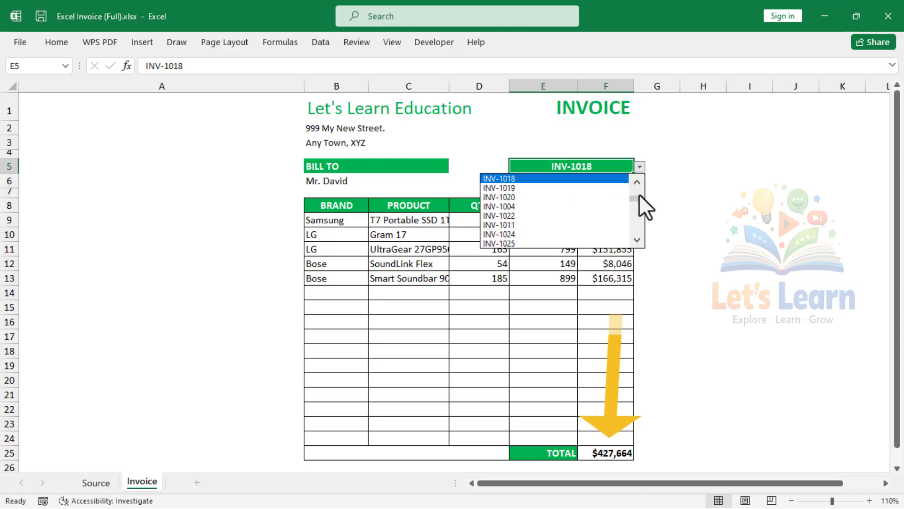
left_click_drag(640, 201, 629, 239)
left_click(523, 244)
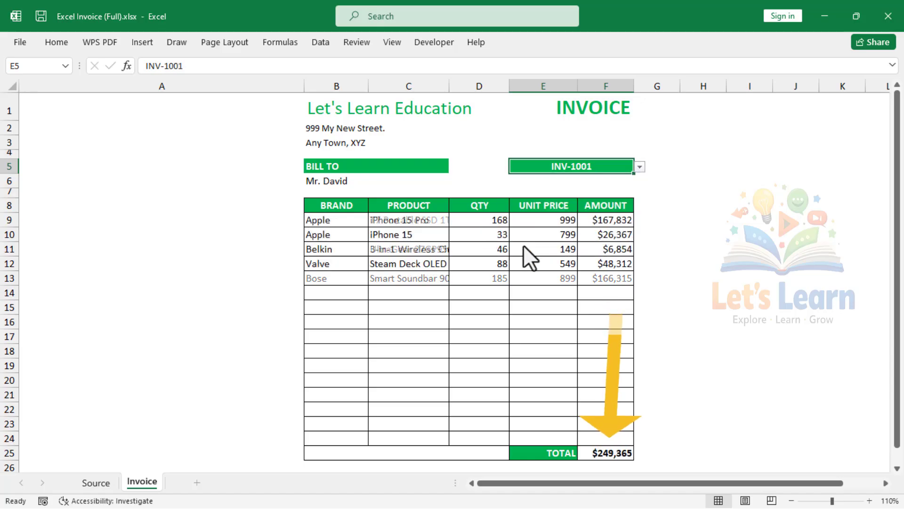